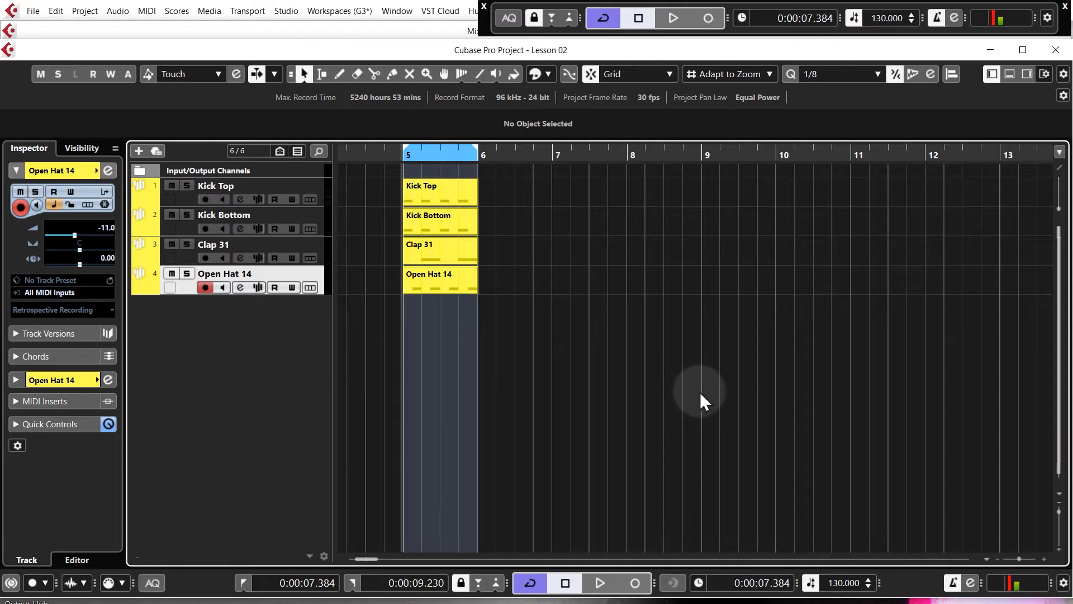
Step: Add one instrument track that uses Vital with Stereo Out as its audio output
{"action": "right_click", "coordinate": [276, 330]}
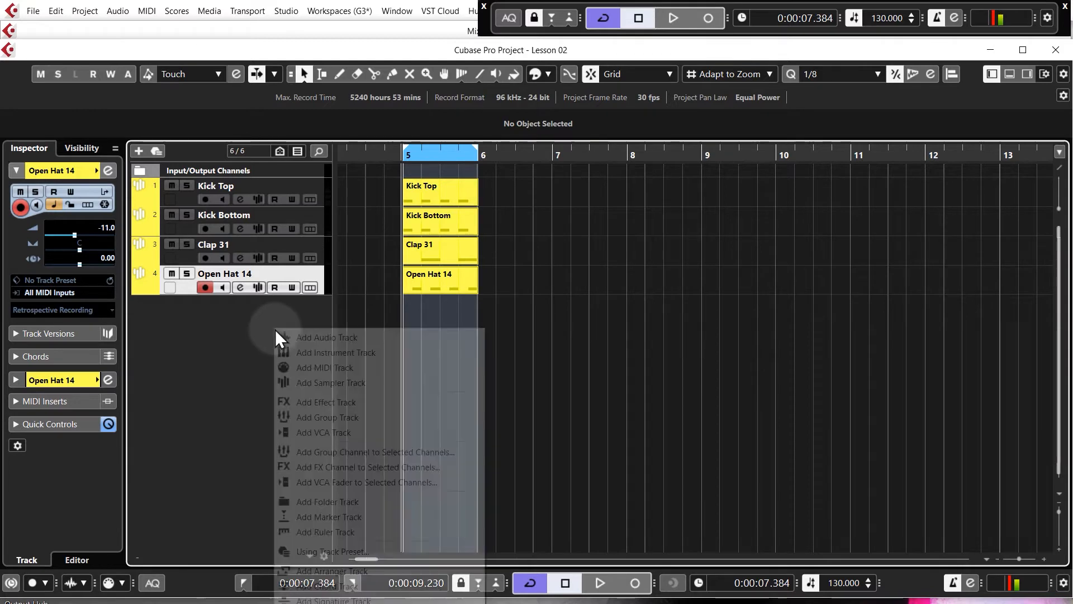
{"action": "left_click", "coordinate": [320, 354]}
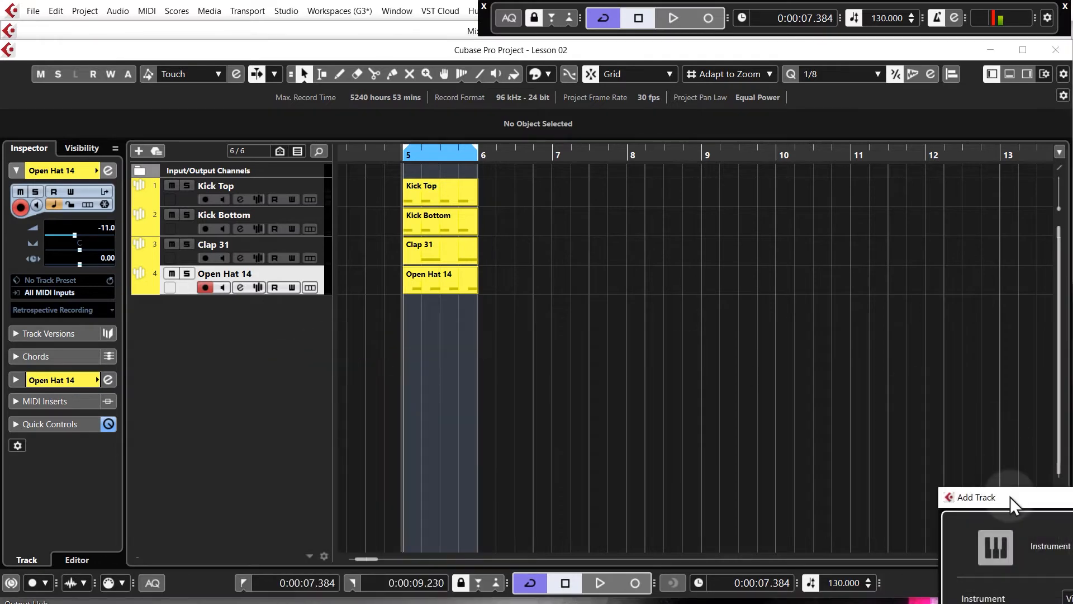
{"action": "left_click_drag", "start_coordinate": [1011, 503], "coordinate": [648, 243]}
{"action": "left_click", "coordinate": [717, 336]}
{"action": "left_click", "coordinate": [718, 337]}
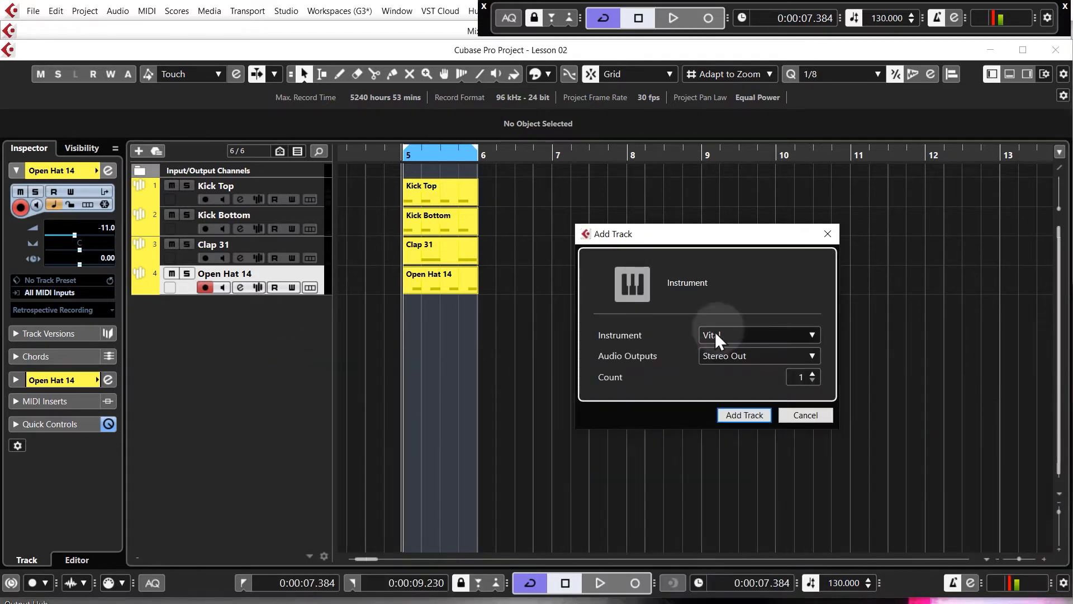
{"action": "left_click", "coordinate": [744, 415]}
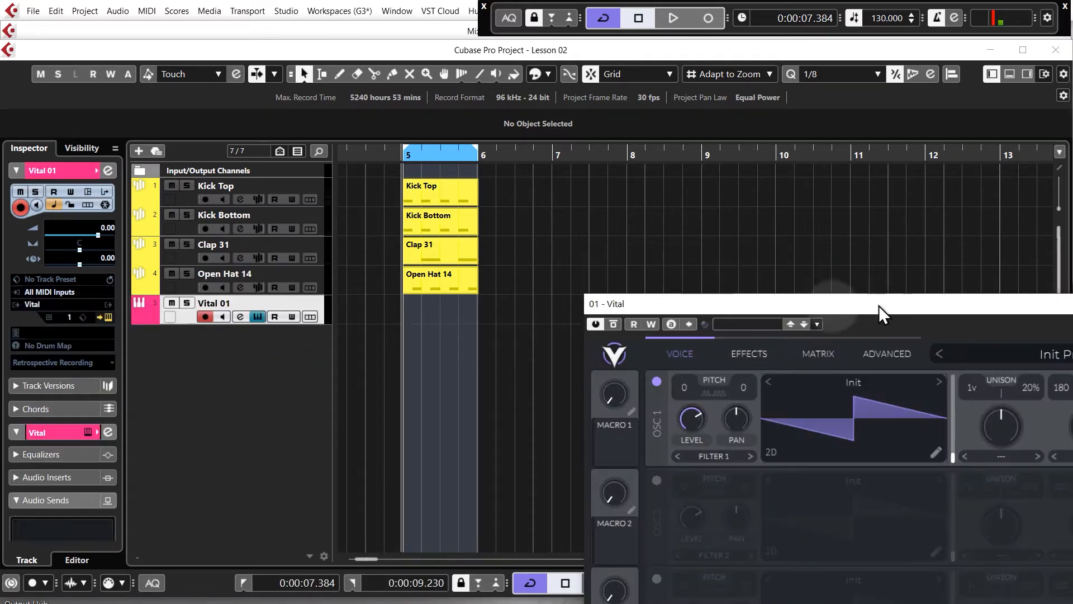
Step: Close the Vital plug-in window and set the new track's volume to -11.0
{"action": "left_click_drag", "start_coordinate": [855, 323], "coordinate": [323, 42]}
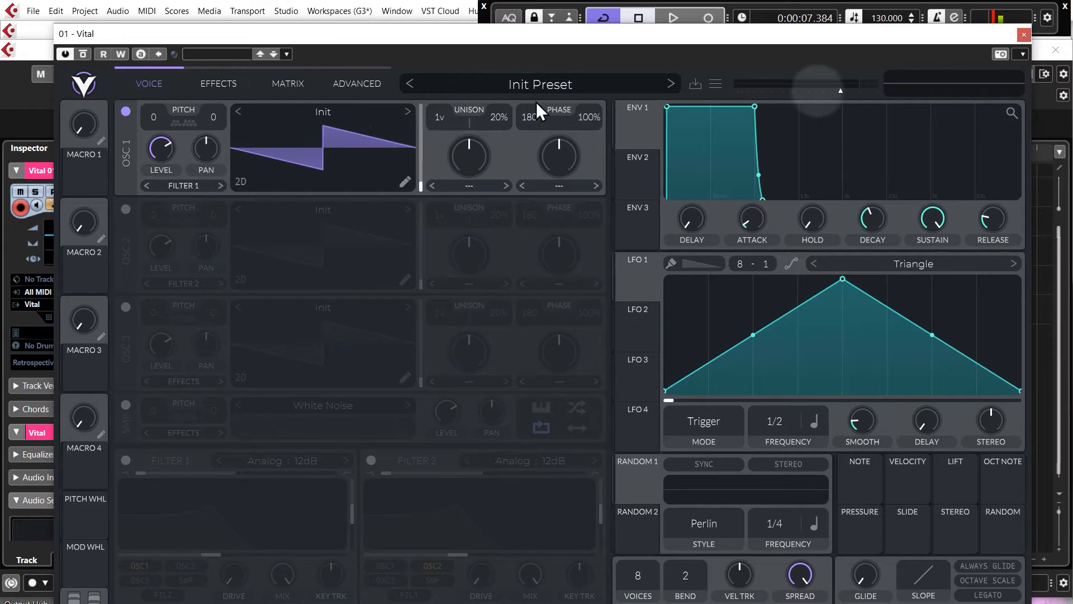
{"action": "left_click", "coordinate": [1019, 35]}
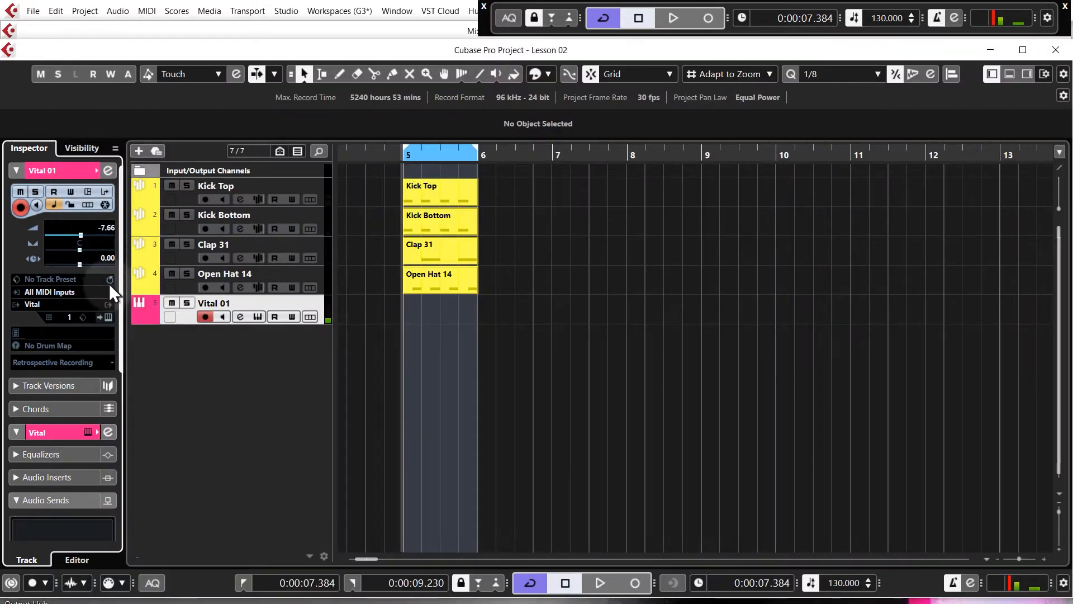
{"action": "left_click_drag", "start_coordinate": [110, 285], "coordinate": [113, 302]}
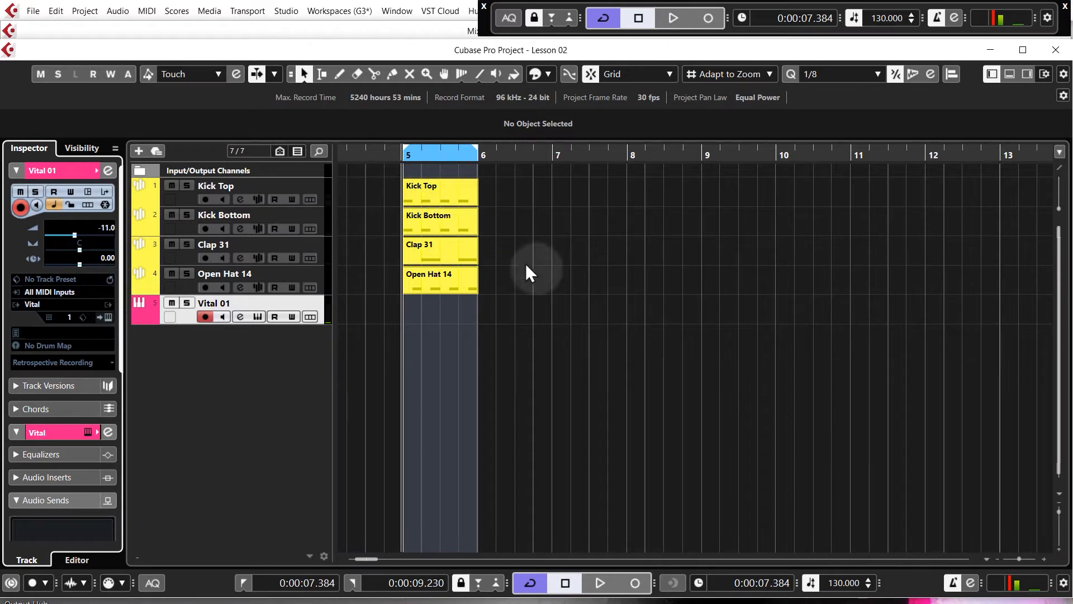
Step: Repeat the four drum parts through bar 8 and extend the cycle range to span bars 5 to 9
{"action": "left_click_drag", "start_coordinate": [587, 298], "coordinate": [590, 197]}
{"action": "left_click_drag", "start_coordinate": [598, 197], "coordinate": [661, 198]}
{"action": "left_click", "coordinate": [702, 157], "text": "alt"}
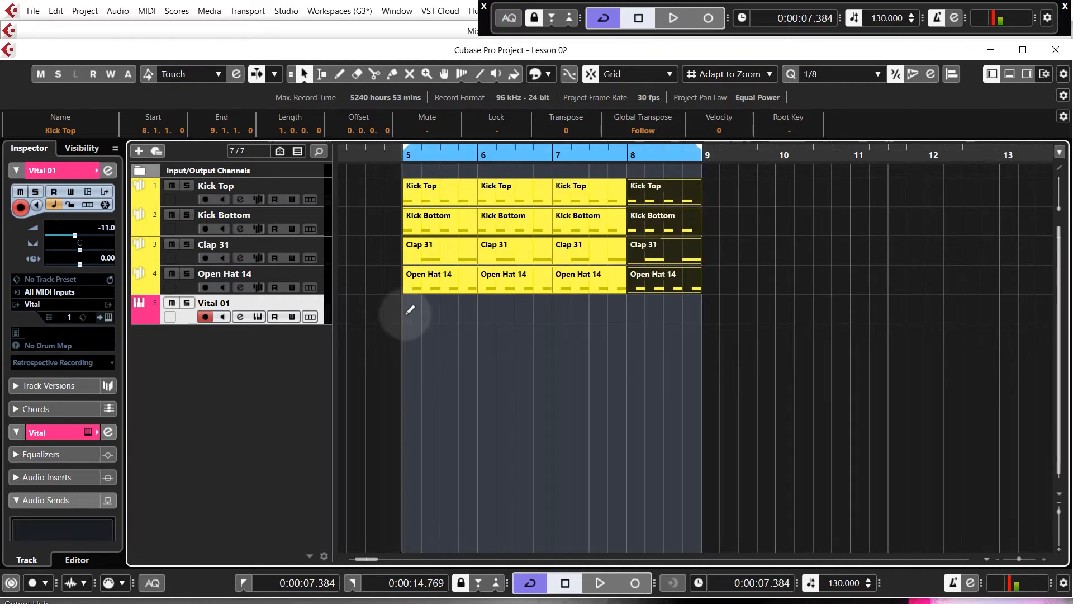
Step: Draw an empty four-bar part from bar 5 to bar 9 on the Vital track and rename the track Vital Pad
{"action": "left_click_drag", "start_coordinate": [410, 310], "coordinate": [698, 311]}
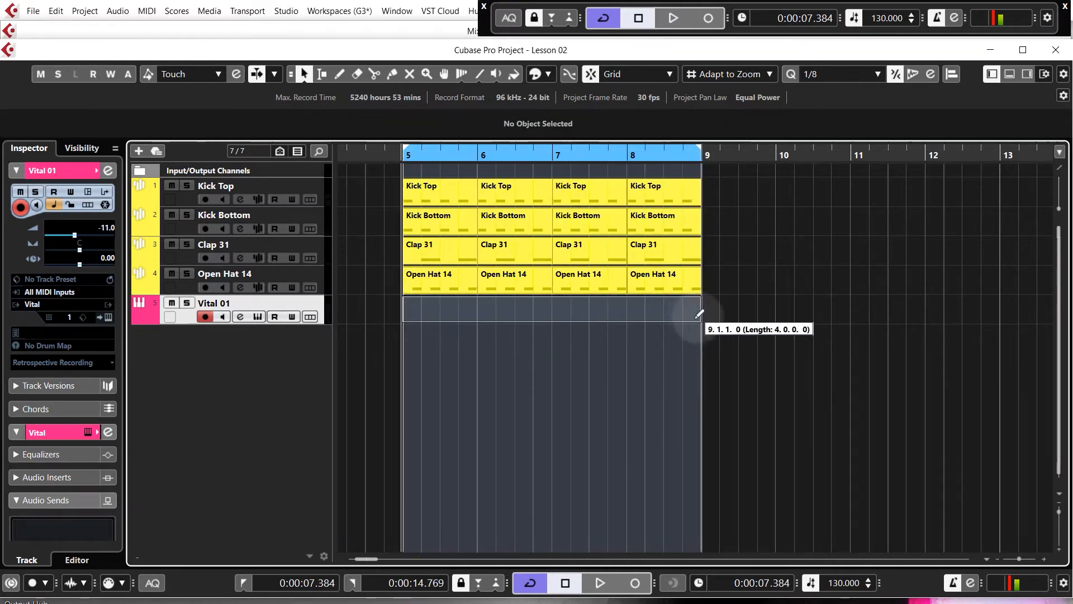
{"action": "double_click", "coordinate": [242, 302]}
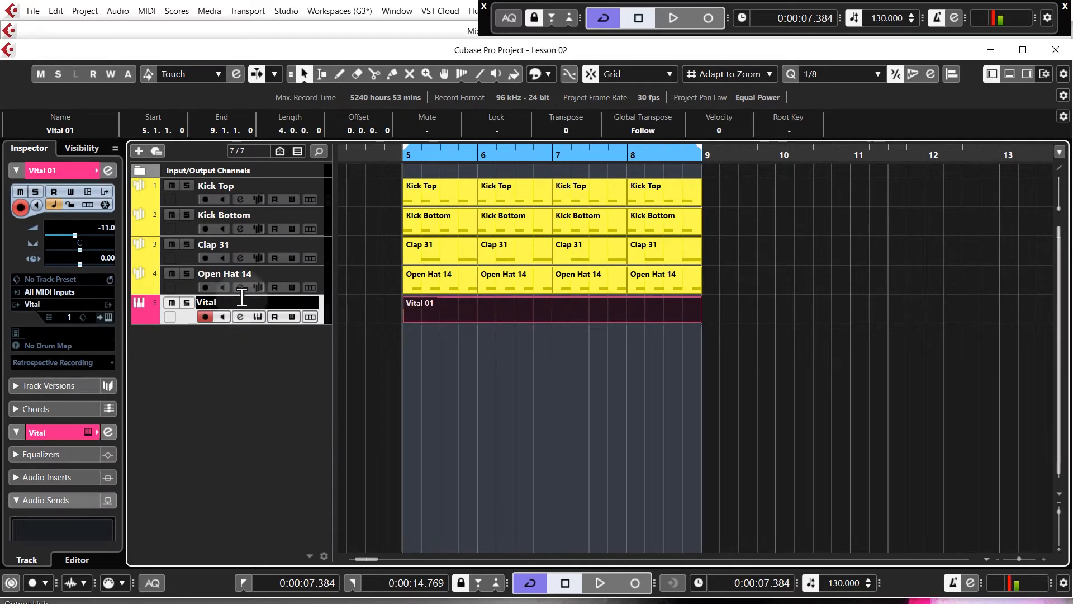
{"action": "type", "text": "Pad"}
{"action": "key", "text": "Return"}
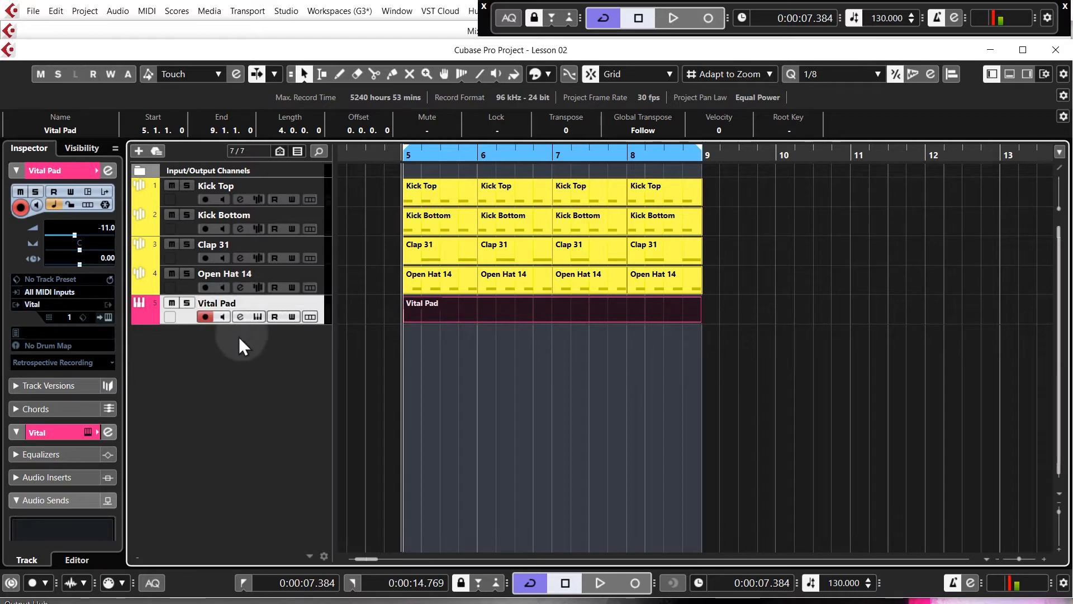
Step: Open the Vital Pad part for note editing and add eighth-note scale guides A2, B2, C3, D3, E3, F3 and G3 just before bar 5
{"action": "double_click", "coordinate": [481, 311]}
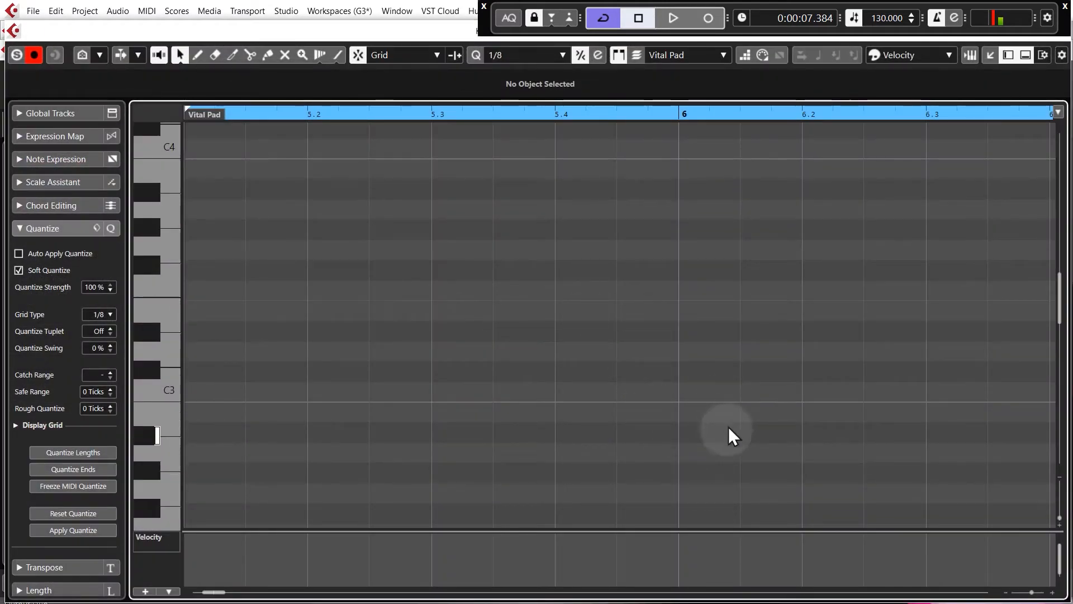
{"action": "scroll", "coordinate": [716, 431], "scroll_direction": "down", "scroll_amount": 1}
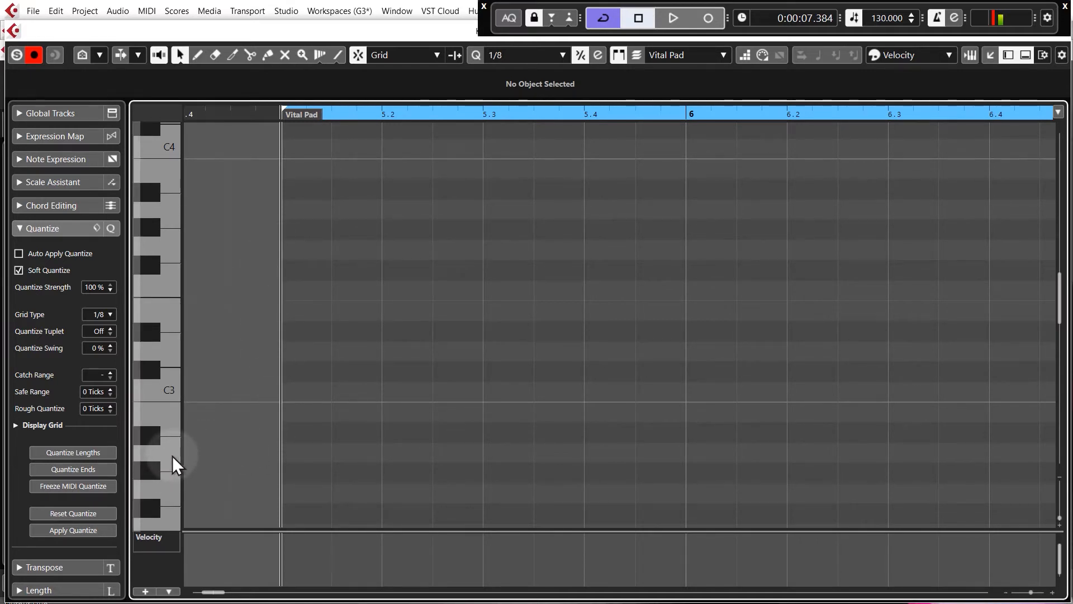
{"action": "left_click", "coordinate": [267, 452], "text": "alt"}
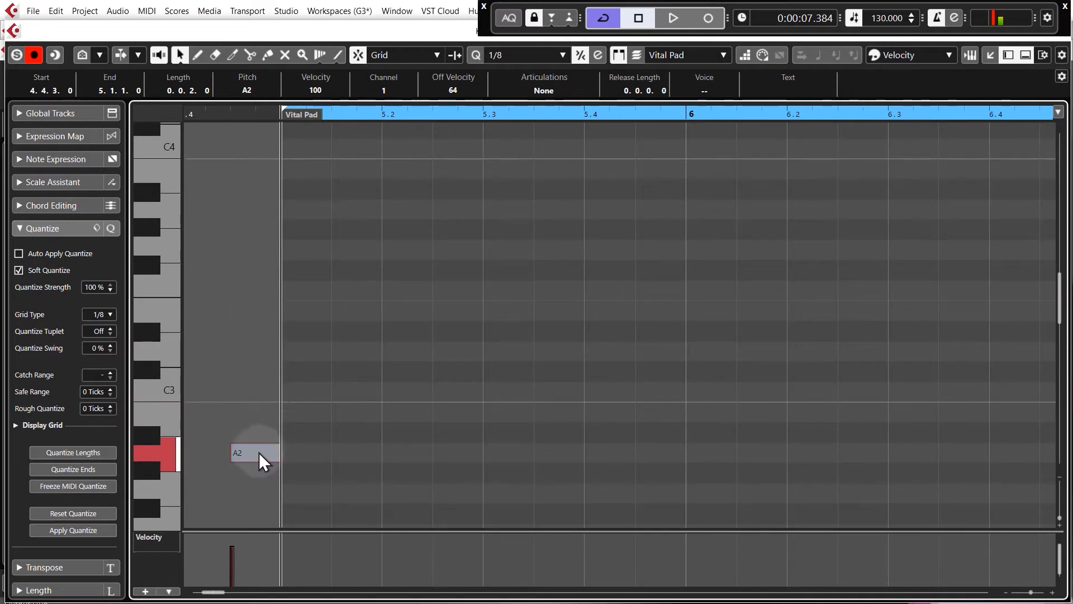
{"action": "left_click", "coordinate": [246, 412], "text": "alt"}
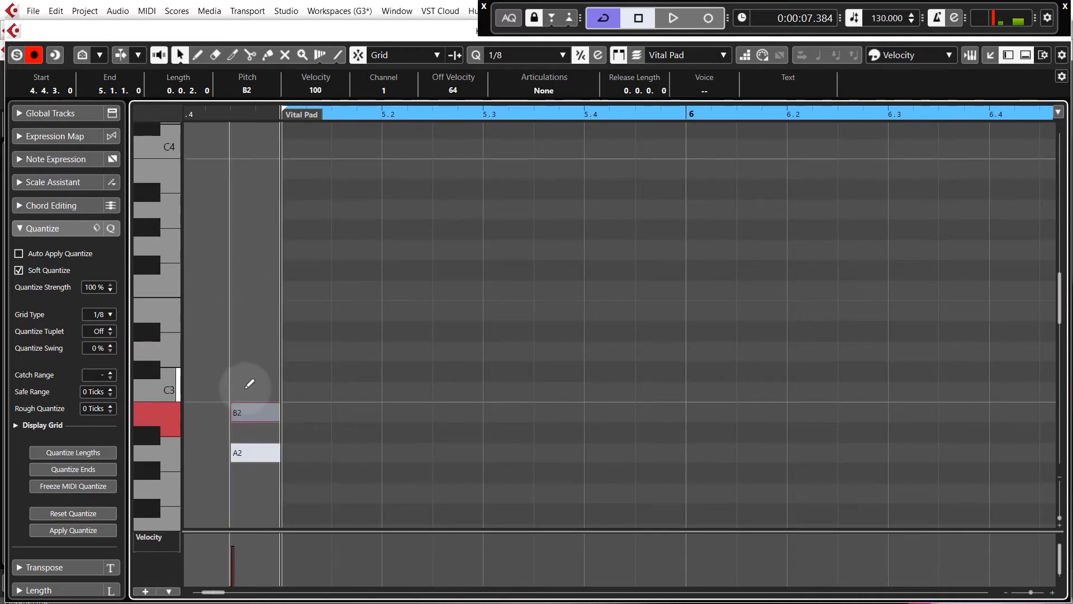
{"action": "left_click", "coordinate": [246, 392], "text": "alt"}
{"action": "left_click", "coordinate": [247, 351], "text": "alt"}
{"action": "left_click", "coordinate": [248, 310], "text": "alt"}
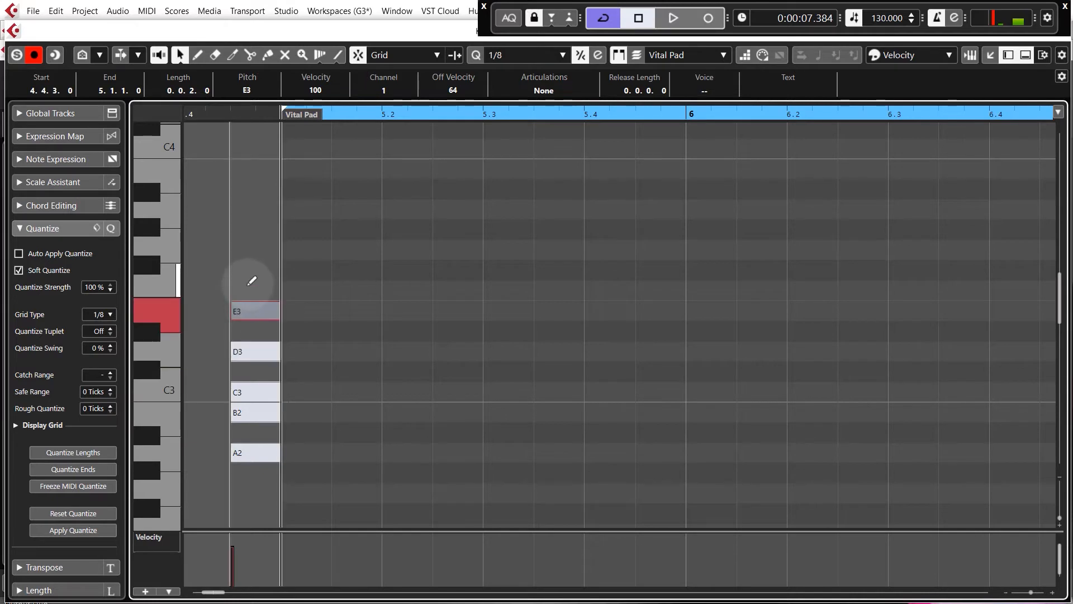
{"action": "left_click", "coordinate": [248, 290], "text": "alt"}
{"action": "left_click", "coordinate": [247, 250], "text": "alt"}
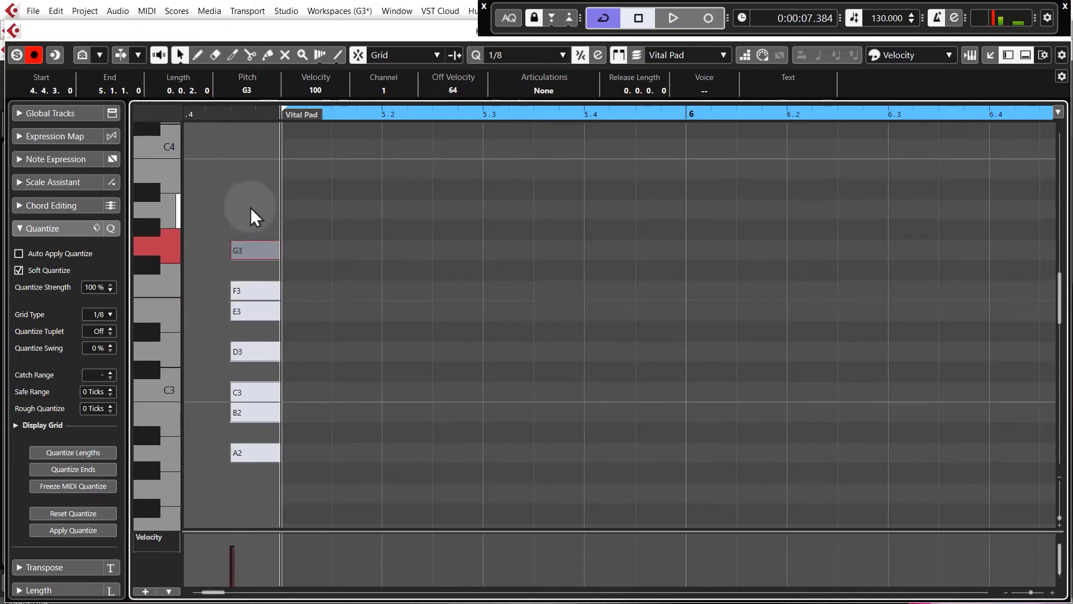
{"action": "left_click", "coordinate": [278, 270]}
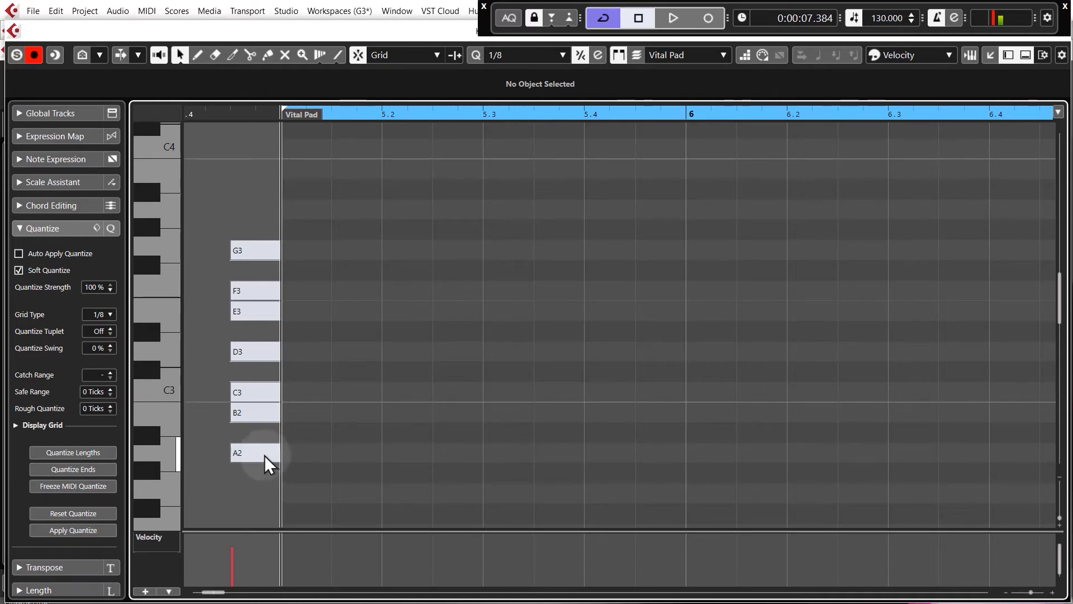
Step: Draw a one-bar chord of A2, C3 and E3 in bar 5
{"action": "left_click_drag", "start_coordinate": [293, 453], "coordinate": [689, 448]}
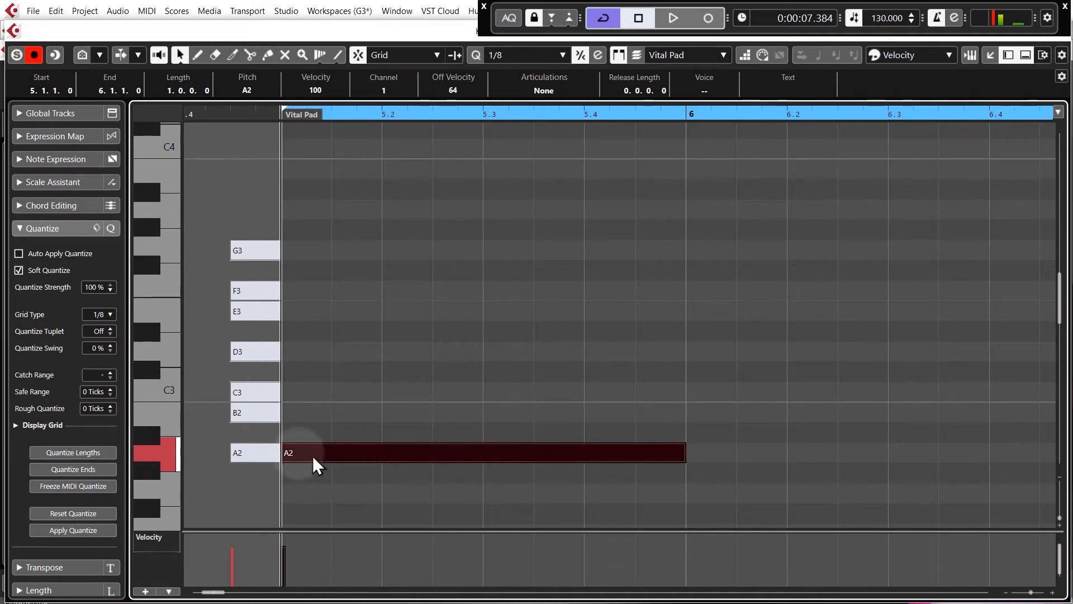
{"action": "left_click", "coordinate": [260, 409]}
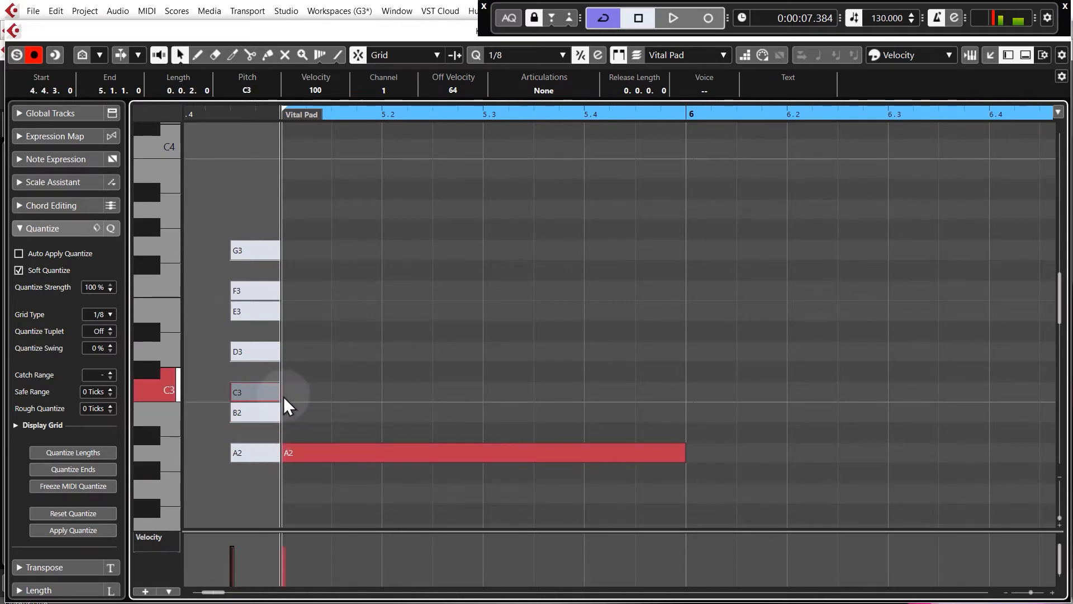
{"action": "left_click_drag", "start_coordinate": [285, 391], "coordinate": [686, 387]}
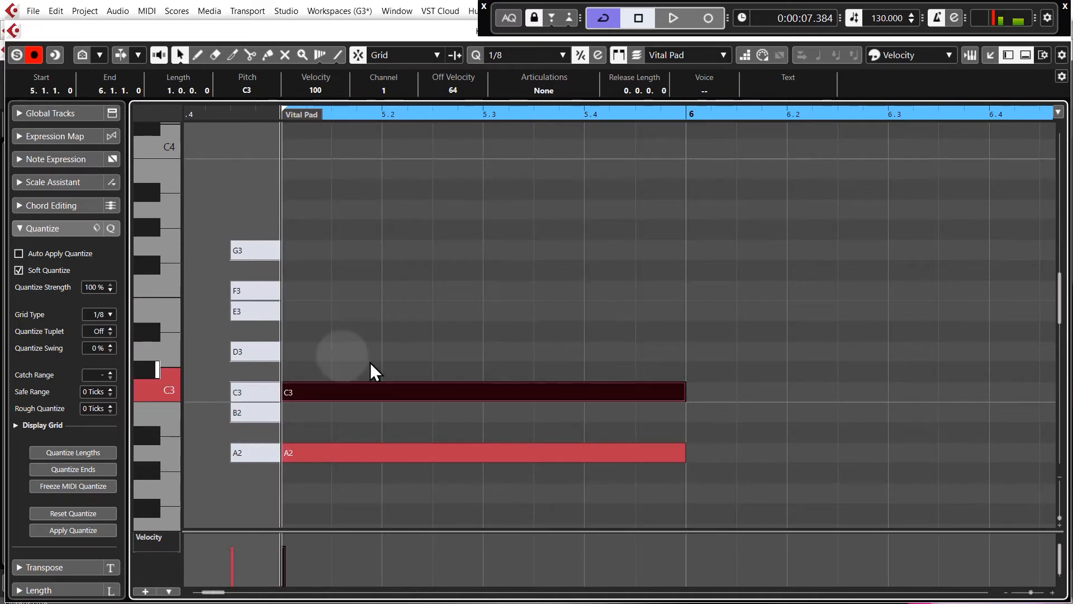
{"action": "left_click", "coordinate": [260, 352]}
{"action": "left_click", "coordinate": [264, 314]}
{"action": "left_click_drag", "start_coordinate": [290, 314], "coordinate": [686, 308]}
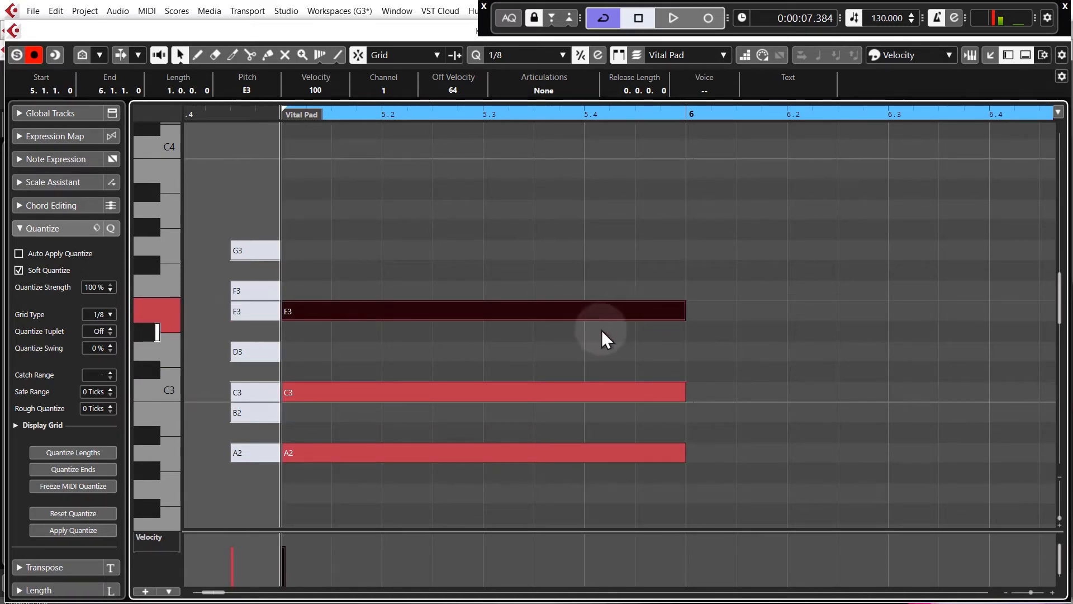
Step: Draw a one-bar chord of D3, F3 and A3 in bar 8
{"action": "scroll", "coordinate": [239, 388], "scroll_direction": "down", "scroll_amount": 3}
{"action": "scroll", "coordinate": [240, 388], "scroll_direction": "down", "scroll_amount": 2}
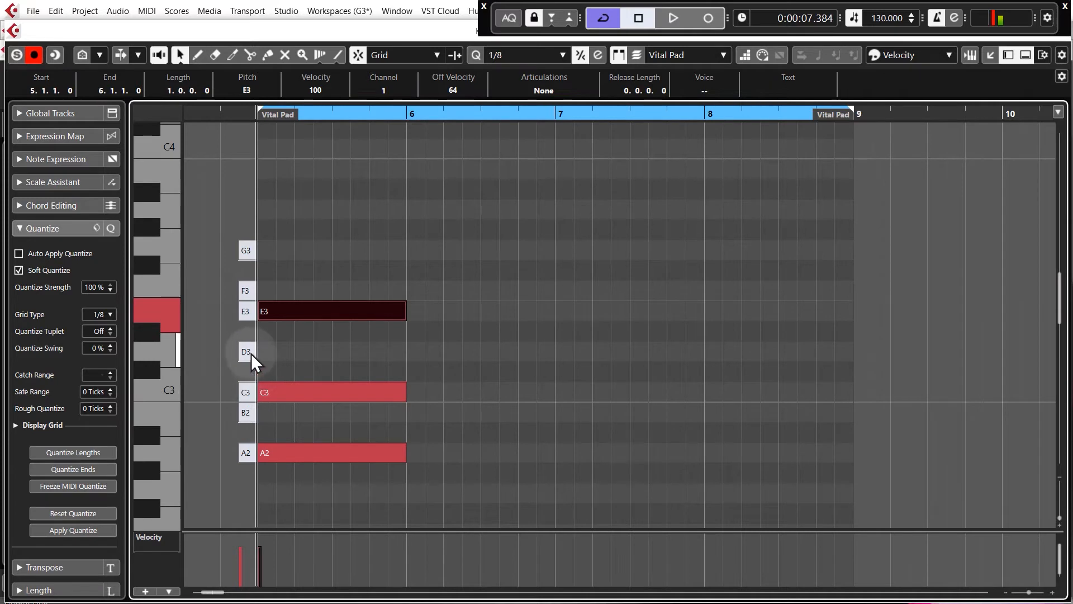
{"action": "left_click_drag", "start_coordinate": [709, 352], "coordinate": [851, 352]}
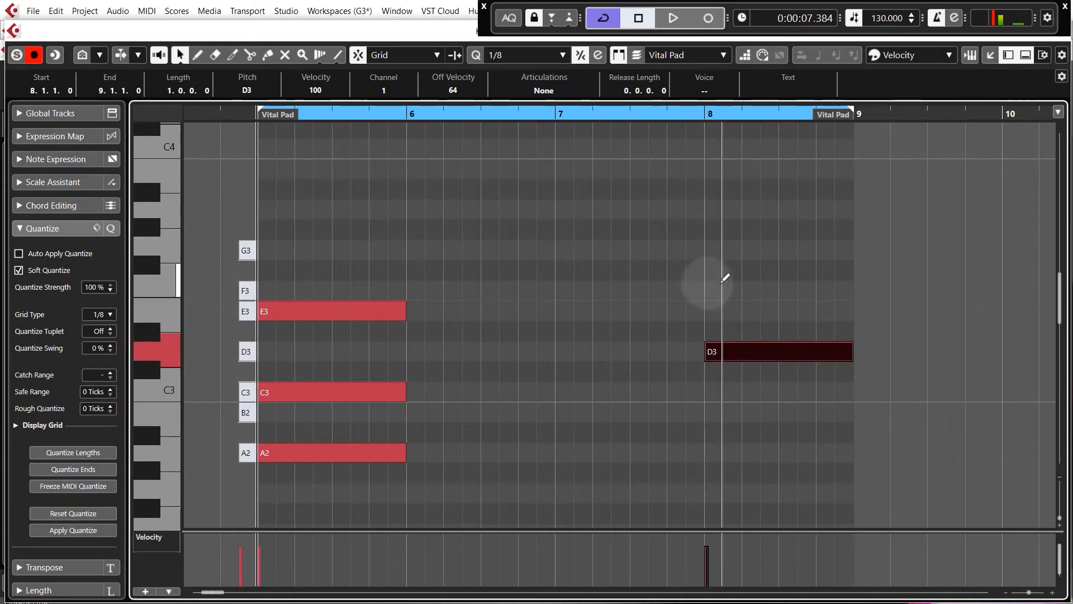
{"action": "left_click_drag", "start_coordinate": [723, 288], "coordinate": [855, 286]}
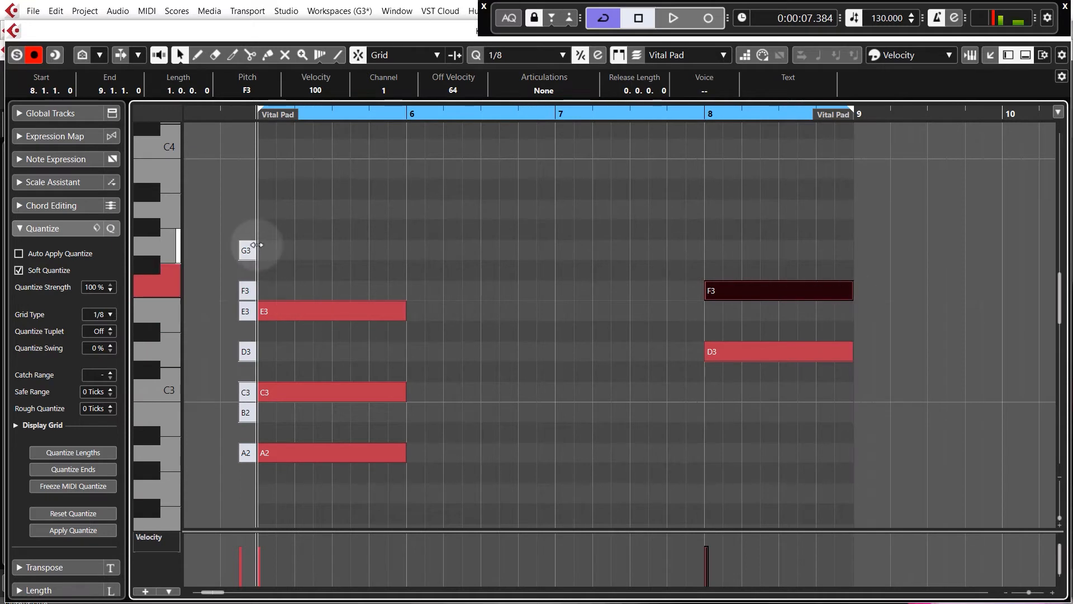
{"action": "mouse_move", "coordinate": [711, 201]}
{"action": "left_mouse_down"}
{"action": "mouse_move", "coordinate": [758, 211]}
{"action": "mouse_move", "coordinate": [847, 204]}
{"action": "mouse_move", "coordinate": [828, 209]}
{"action": "left_mouse_up"}
{"action": "left_click_drag", "start_coordinate": [707, 163], "coordinate": [613, 376]}
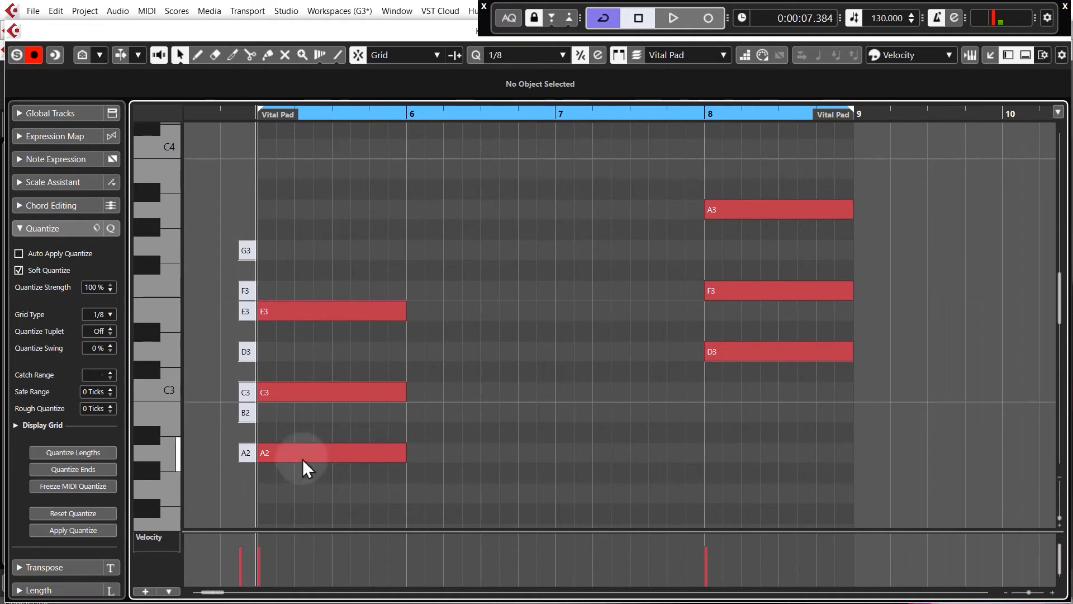
Step: Copy the bar 5 chord to bar 6 starting on C3, and raise its middle note to E3
{"action": "left_click_drag", "start_coordinate": [413, 475], "coordinate": [394, 313]}
{"action": "left_click_drag", "start_coordinate": [333, 451], "coordinate": [469, 389]}
{"action": "left_click", "coordinate": [384, 359]}
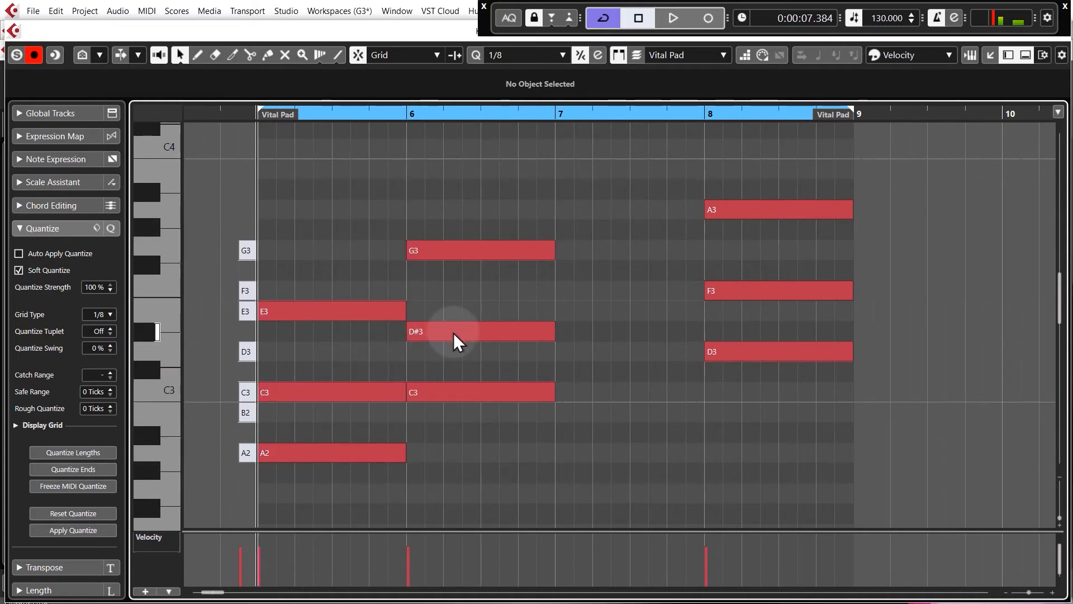
{"action": "left_click_drag", "start_coordinate": [455, 338], "coordinate": [454, 312]}
{"action": "left_click", "coordinate": [443, 297]}
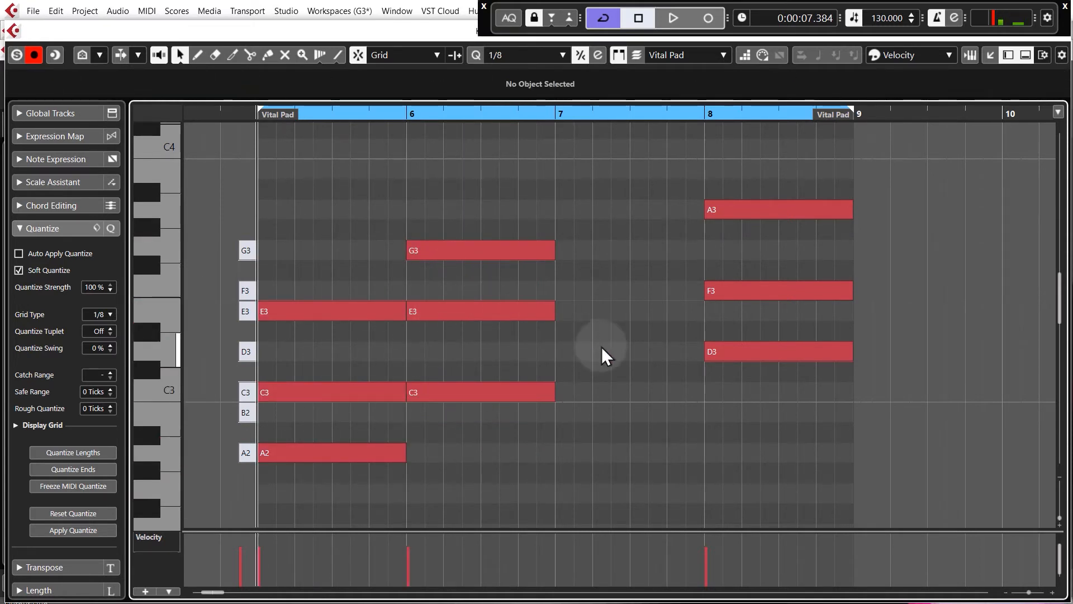
Step: Copy the bar 8 chord to bar 7 starting on G2, and raise its middle note to B2
{"action": "left_click_drag", "start_coordinate": [646, 181], "coordinate": [772, 504]}
{"action": "left_click_drag", "start_coordinate": [769, 363], "coordinate": [620, 505]}
{"action": "left_click", "coordinate": [611, 478]}
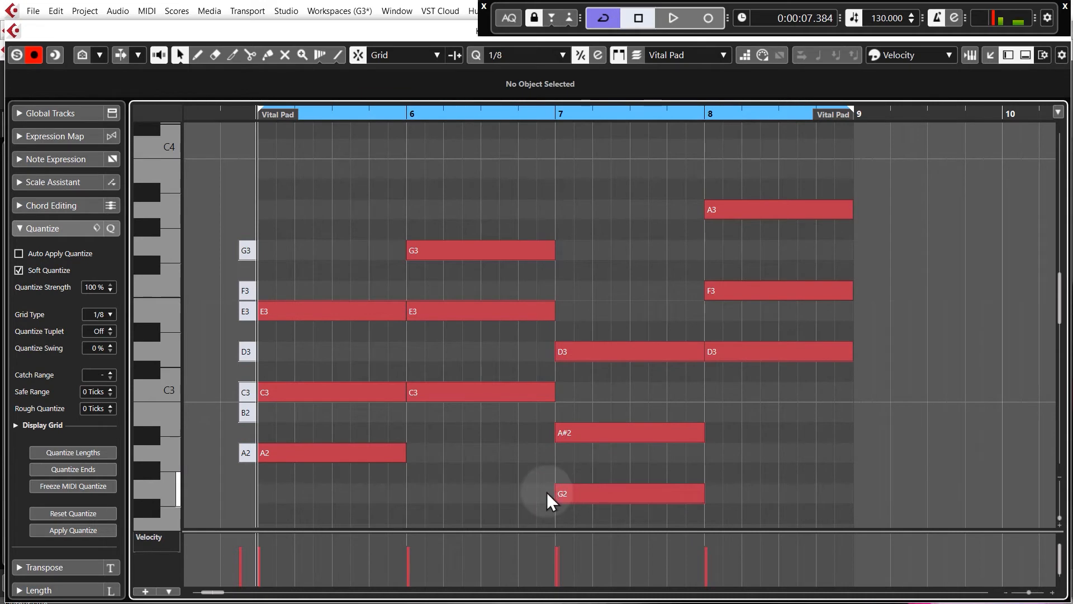
{"action": "left_click_drag", "start_coordinate": [606, 438], "coordinate": [614, 416]}
{"action": "left_click", "coordinate": [568, 431]}
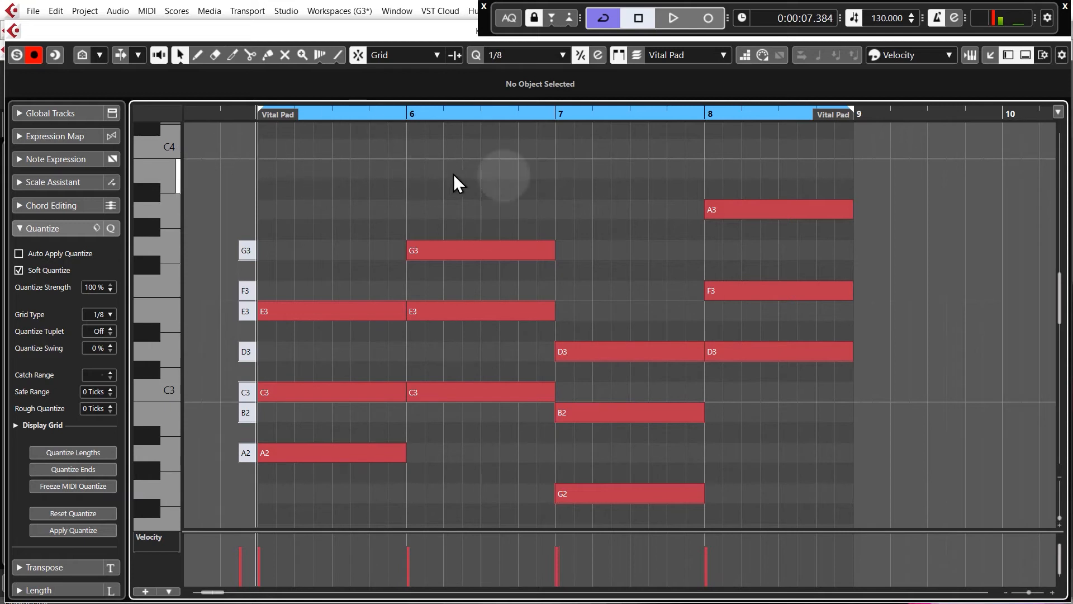
Step: Play back the four-bar chord progression with the drums and stop playback
{"action": "key", "text": "space"}
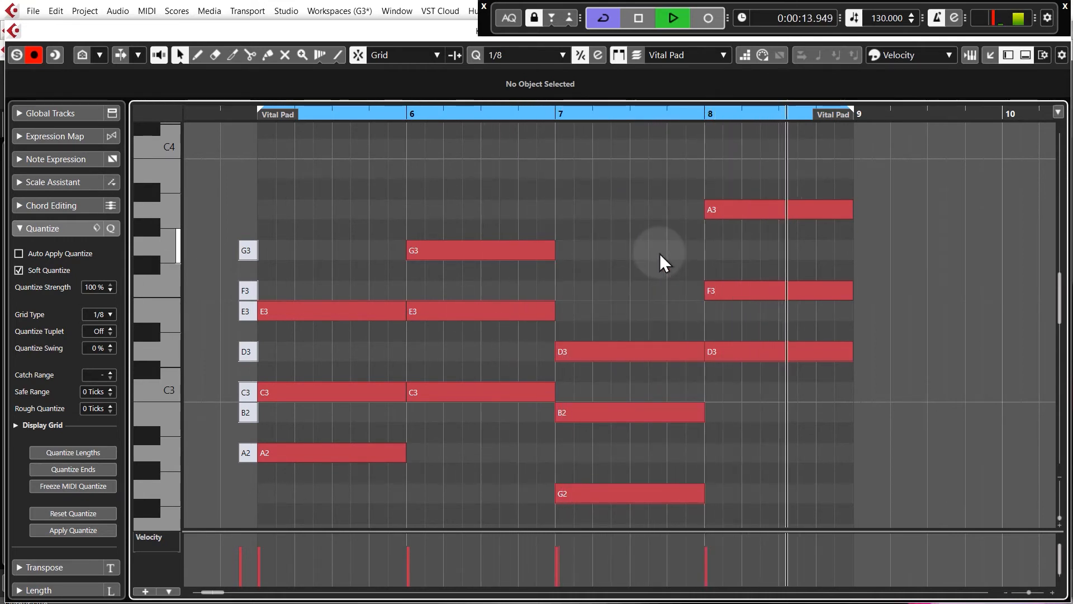
{"action": "key", "text": "space"}
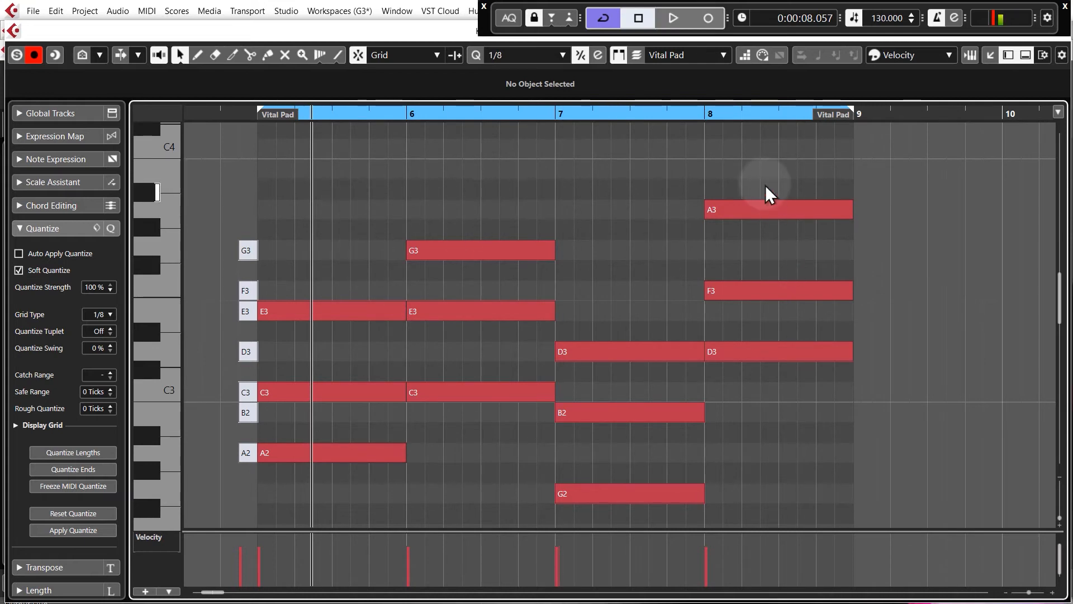
Step: Compare the pitch of the chords in bars 5 and 8, and select the three notes in bar 8
{"action": "left_click_drag", "start_coordinate": [754, 166], "coordinate": [797, 434]}
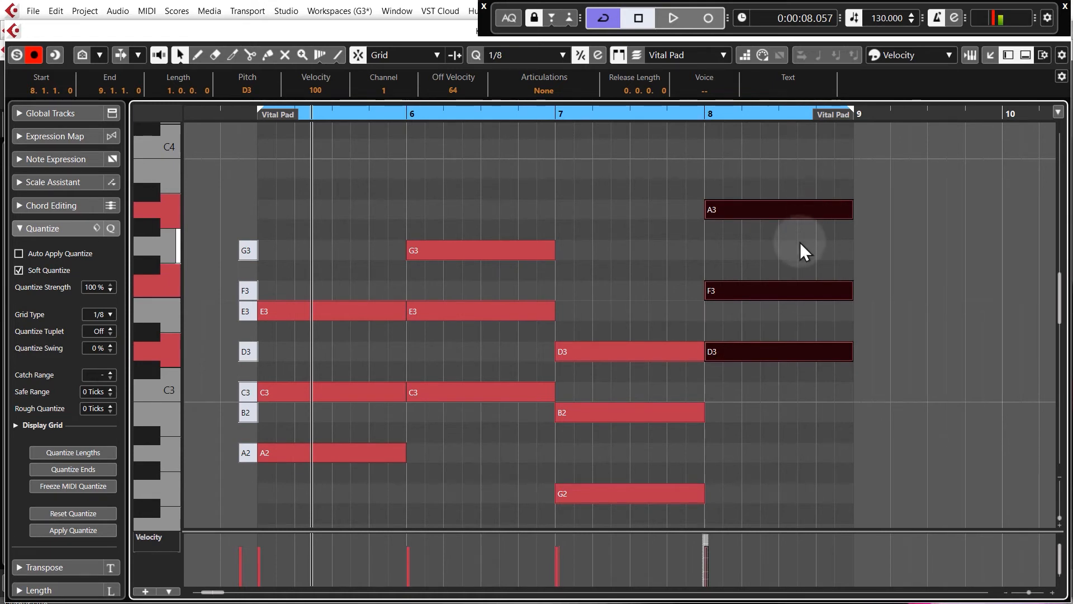
{"action": "left_click", "coordinate": [774, 389]}
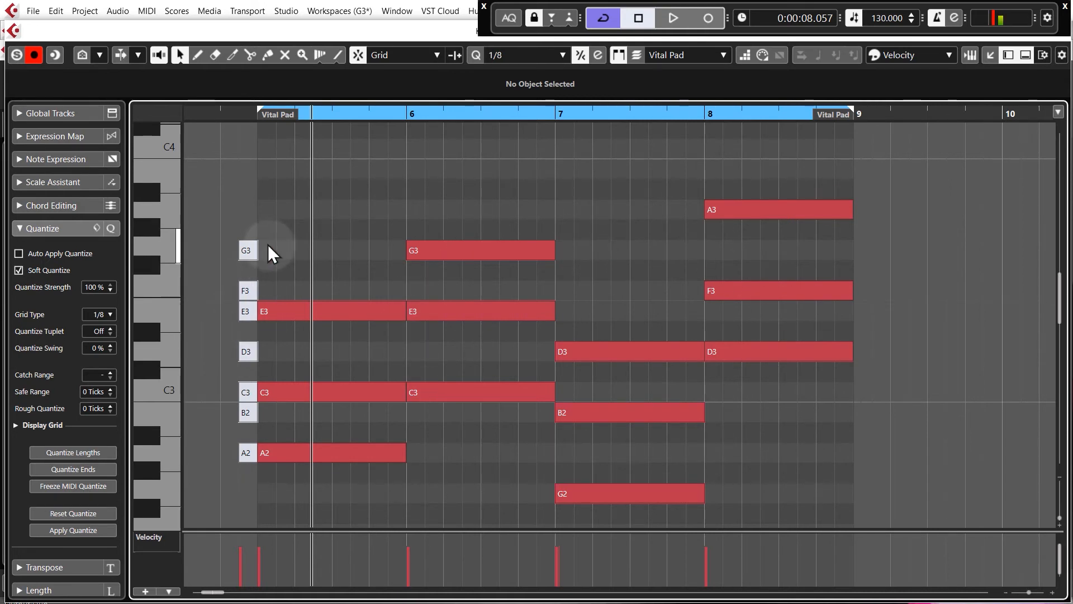
{"action": "left_click_drag", "start_coordinate": [274, 259], "coordinate": [331, 451]}
{"action": "left_click_drag", "start_coordinate": [749, 187], "coordinate": [800, 417]}
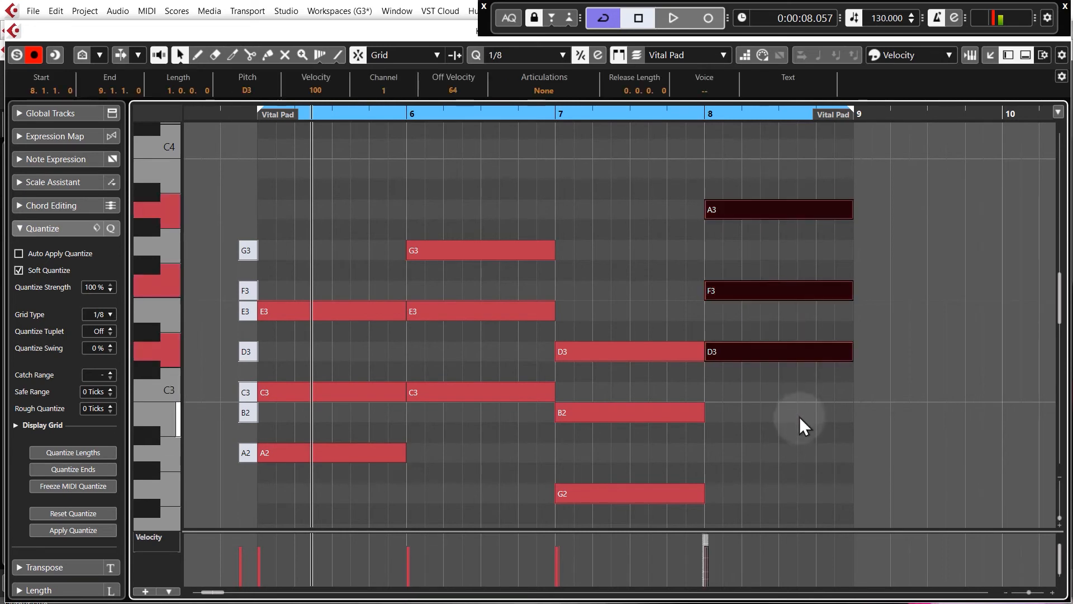
Step: Select the chords in bars 6 and 7 to compare their notes, and clear the selection
{"action": "left_click_drag", "start_coordinate": [465, 193], "coordinate": [673, 513]}
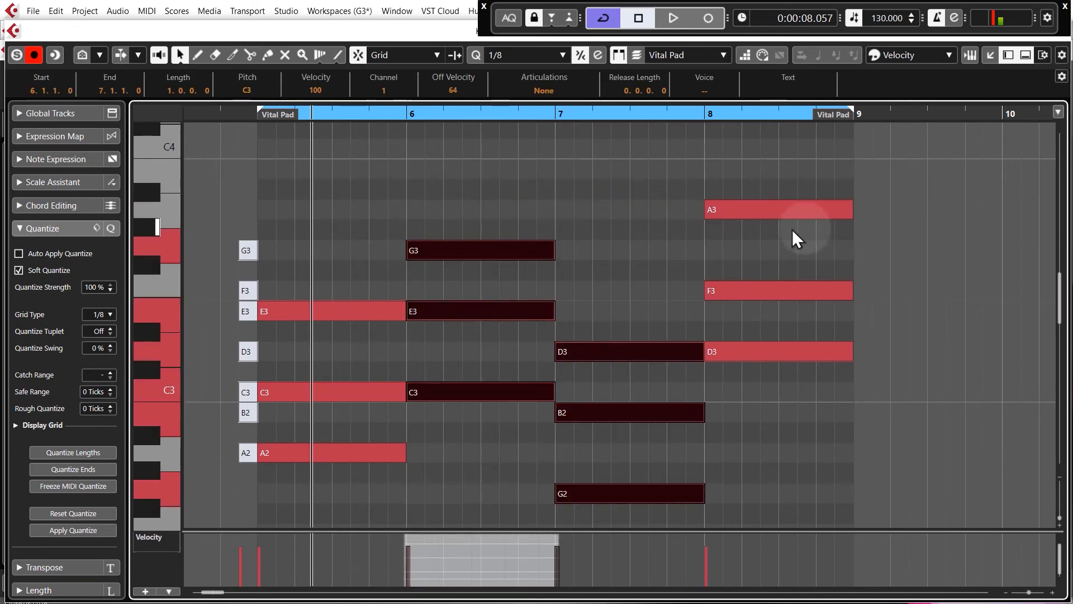
{"action": "left_click", "coordinate": [593, 261]}
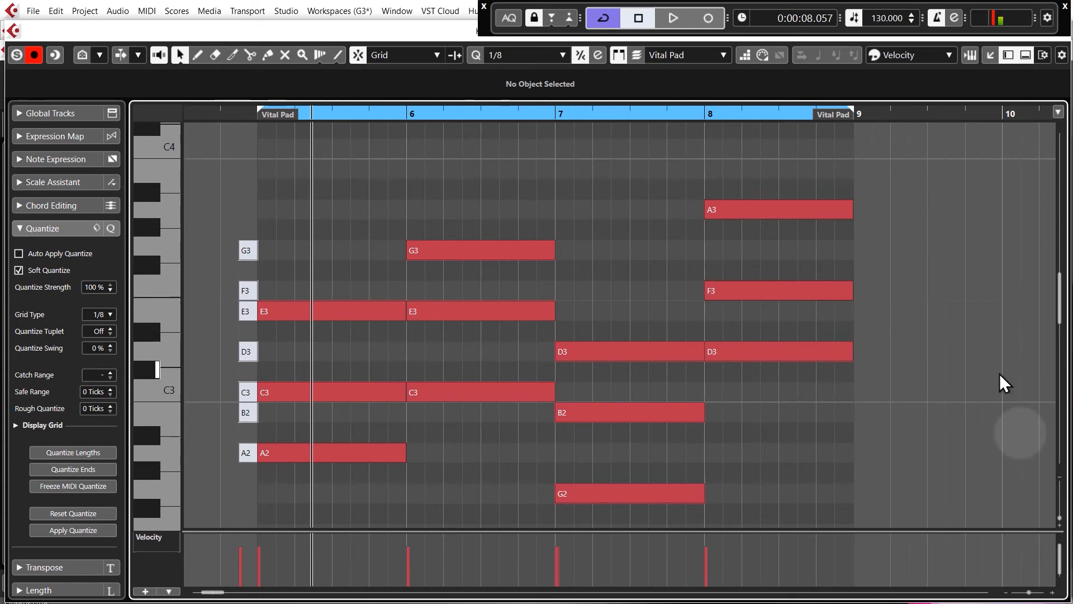
Step: Raise the middle notes of the four chords in bars 5 to 8 by one octave
{"action": "left_click_drag", "start_coordinate": [1060, 525], "coordinate": [1061, 509]}
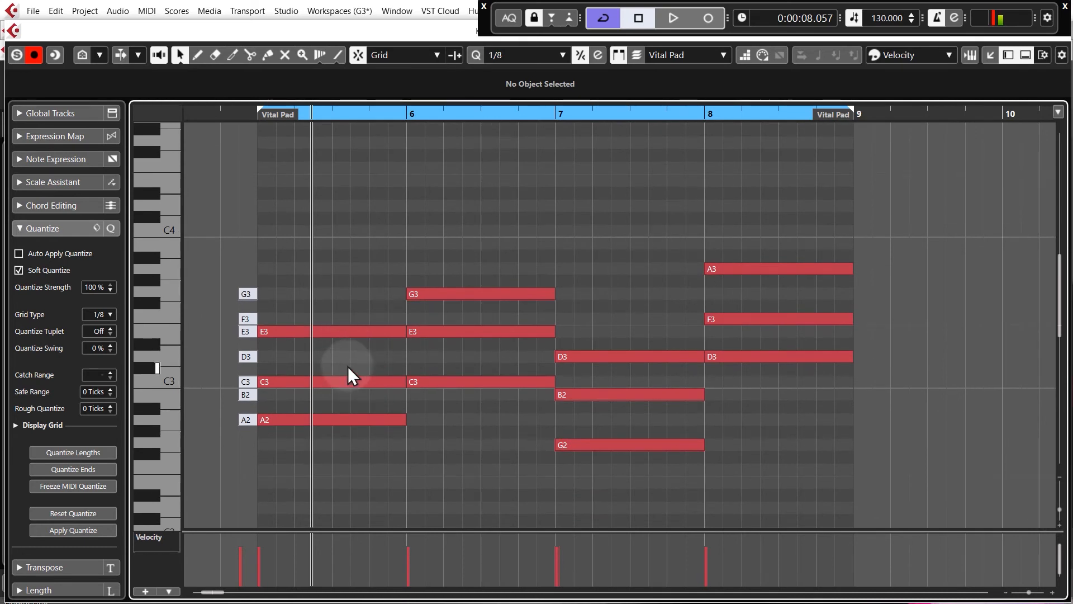
{"action": "left_click", "coordinate": [351, 382]}
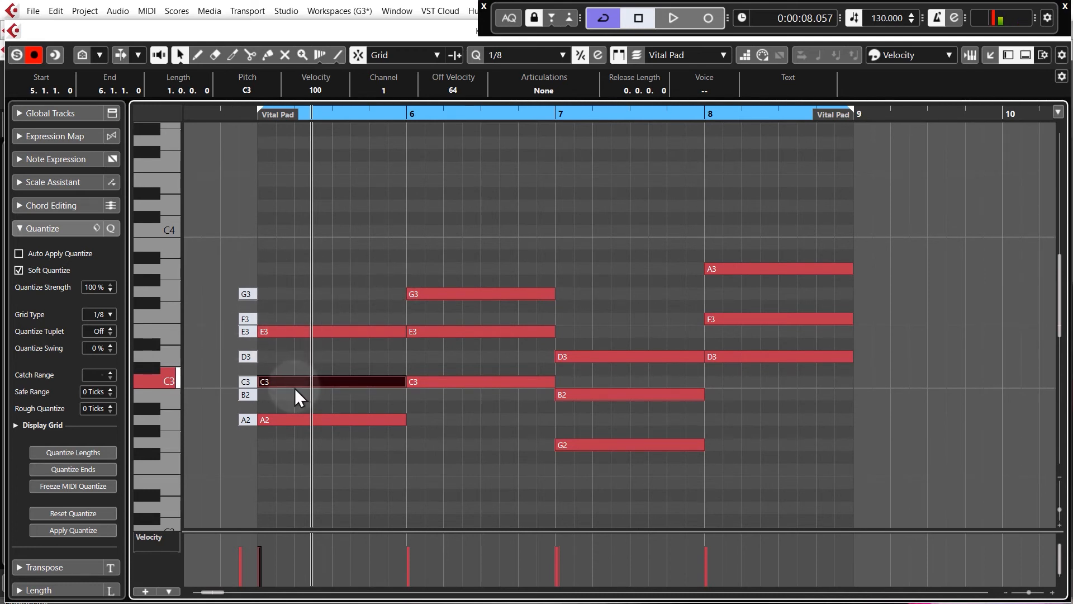
{"action": "left_click", "coordinate": [451, 333], "text": "shift"}
{"action": "left_click", "coordinate": [585, 394], "text": "shift"}
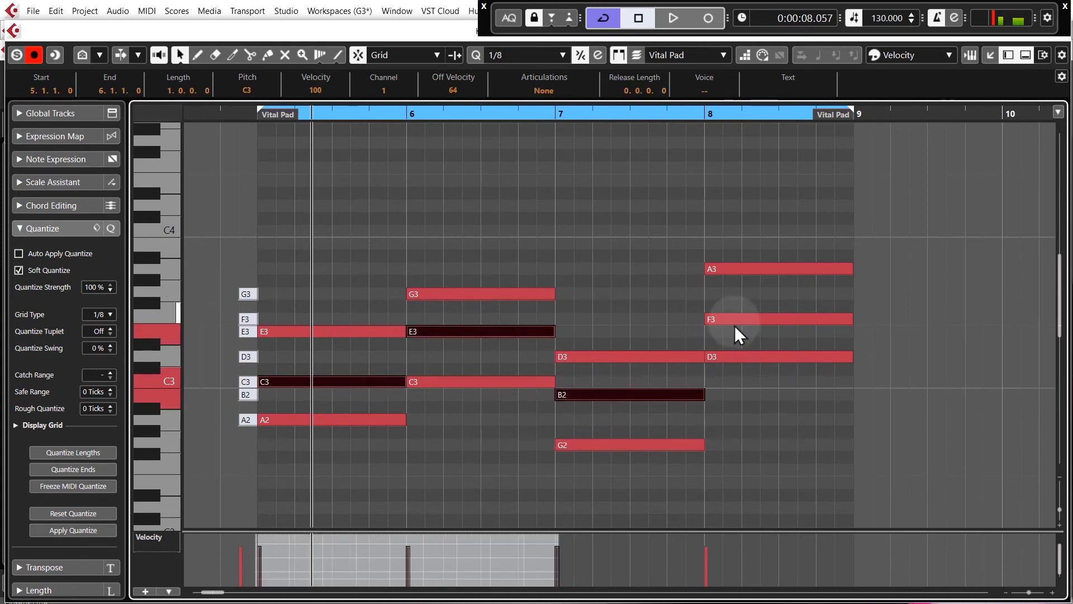
{"action": "left_click", "coordinate": [743, 320], "text": "shift"}
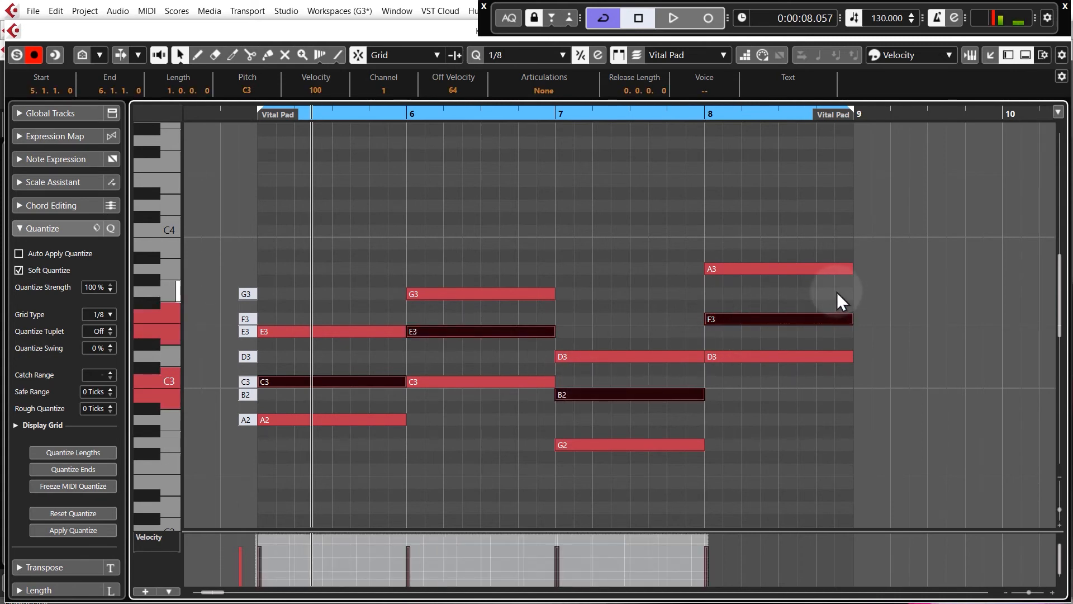
{"action": "key", "text": "shift+Up"}
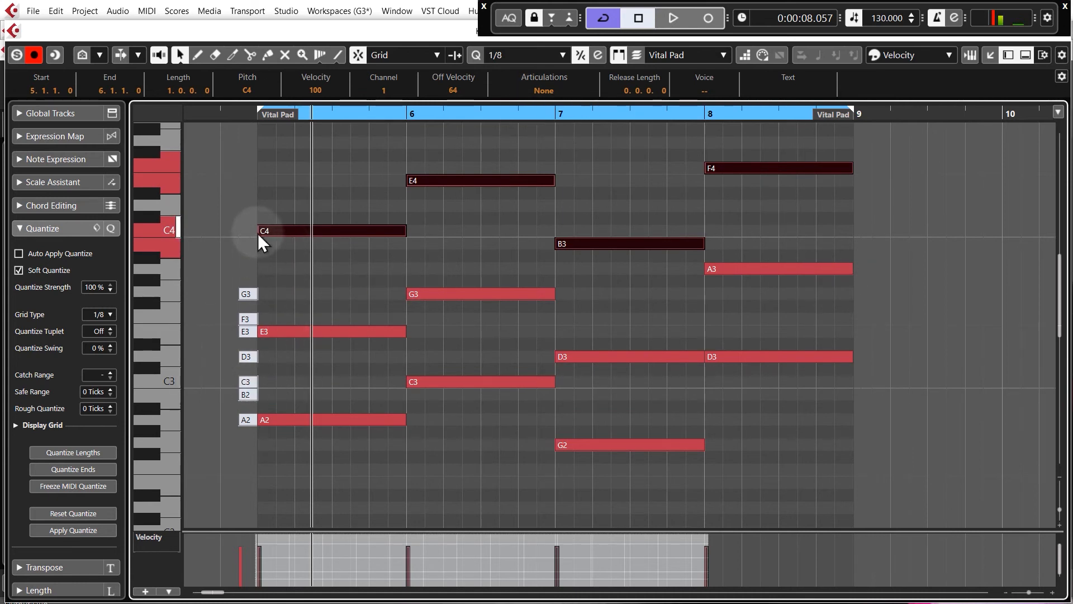
Step: Lower the selected middle notes back one octave and play the progression from bar 5 as a comparison
{"action": "left_click", "coordinate": [255, 114]}
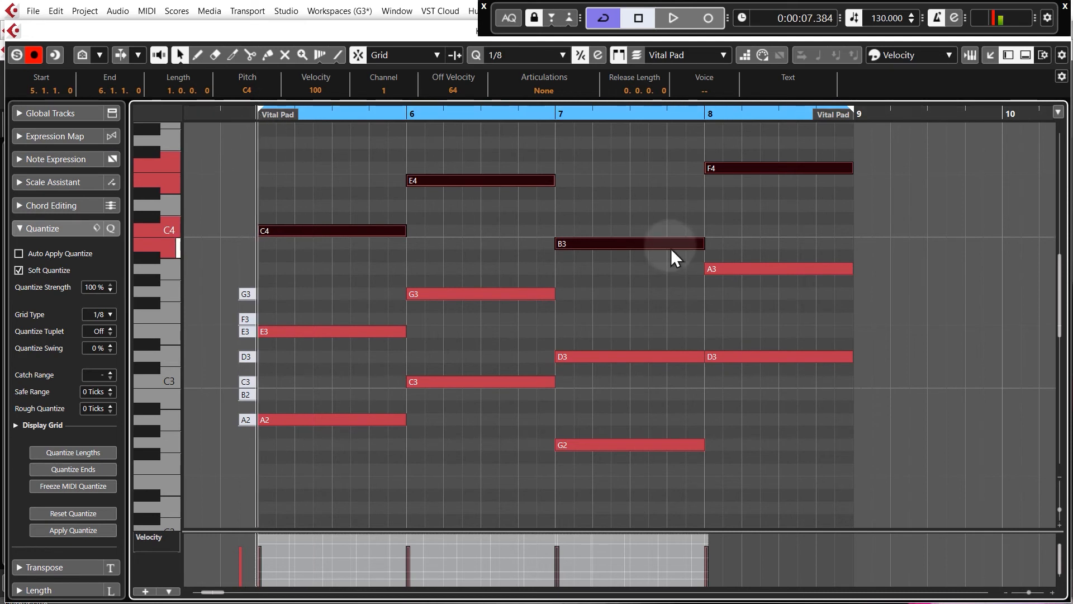
{"action": "key", "text": "shift+Down"}
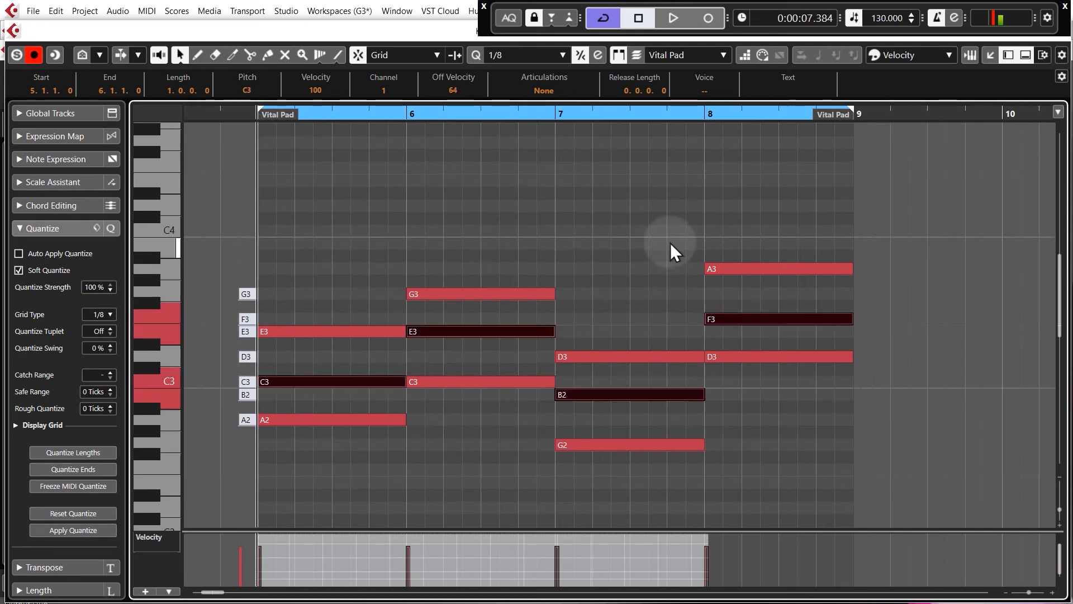
{"action": "key", "text": "space"}
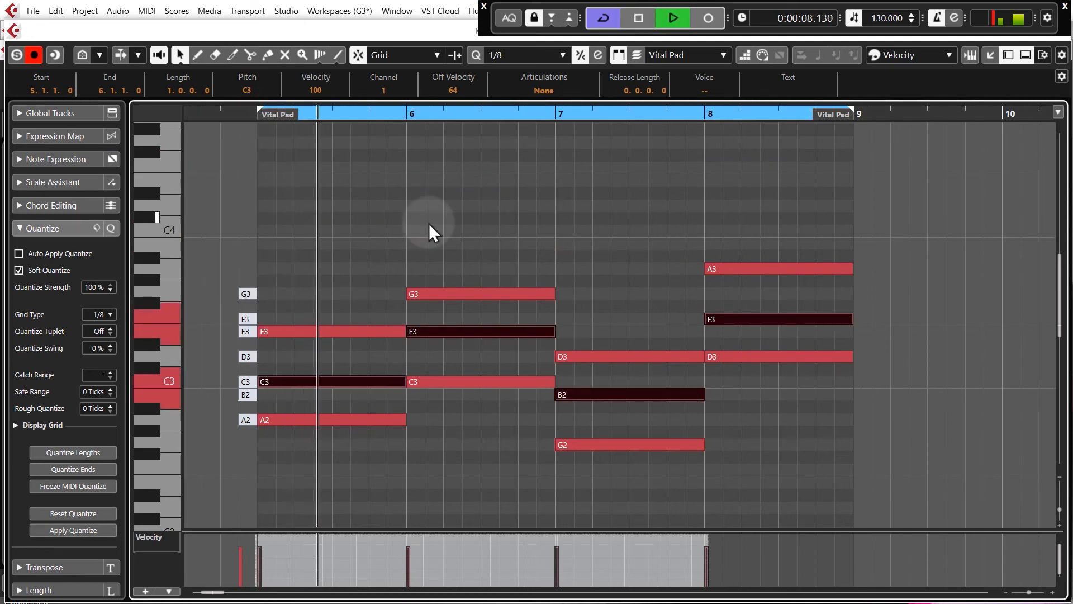
{"action": "key", "text": "space"}
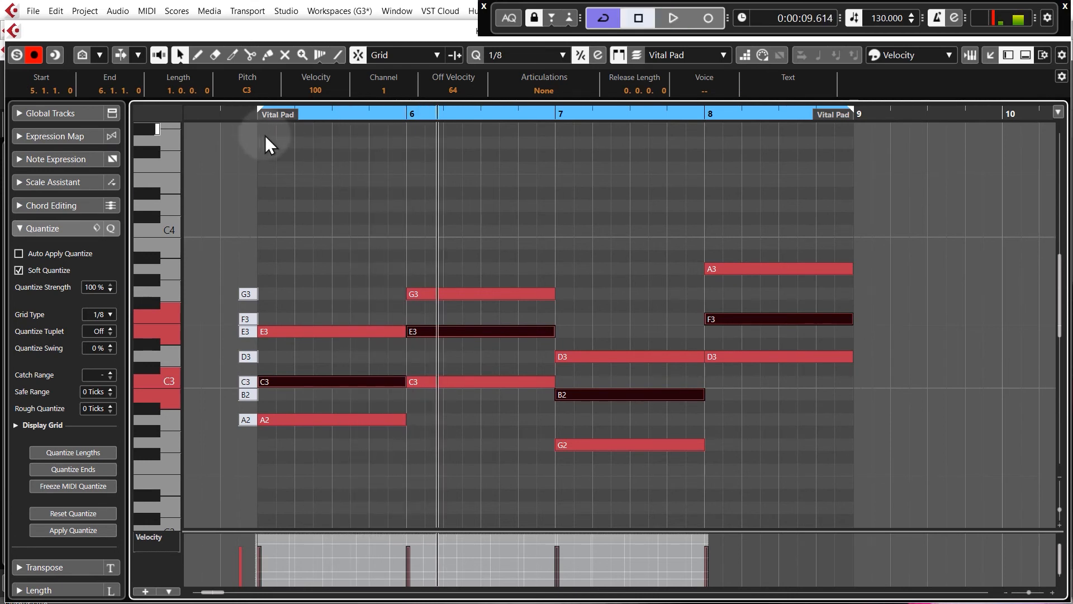
Step: Raise the selected middle notes one octave again, and audition the spread chords from bar 5
{"action": "key", "text": "shift+Up"}
{"action": "left_click", "coordinate": [256, 115]}
{"action": "key", "text": "space"}
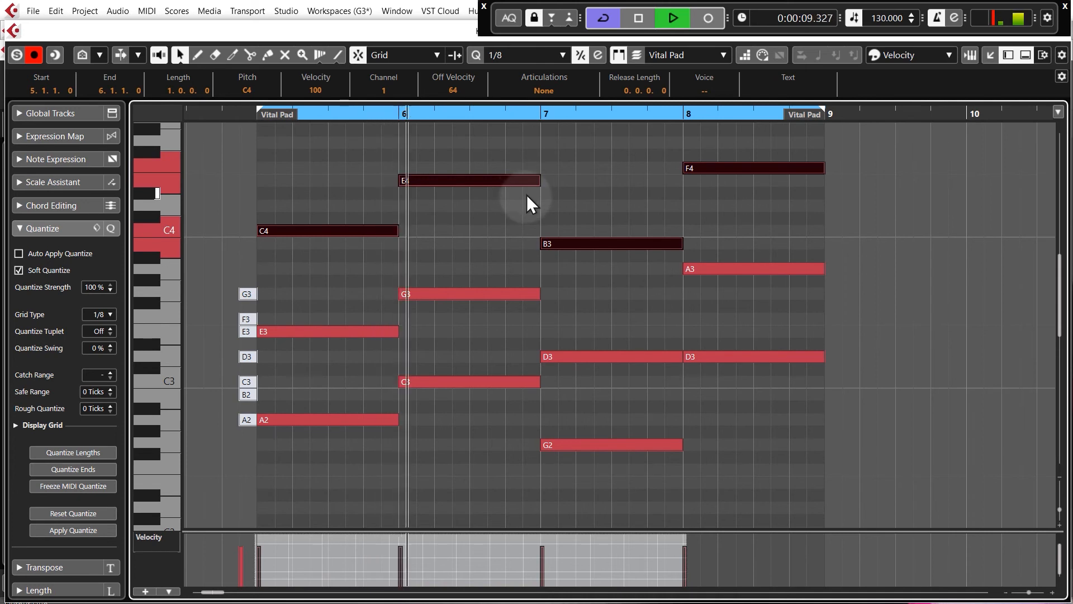
{"action": "key", "text": "space"}
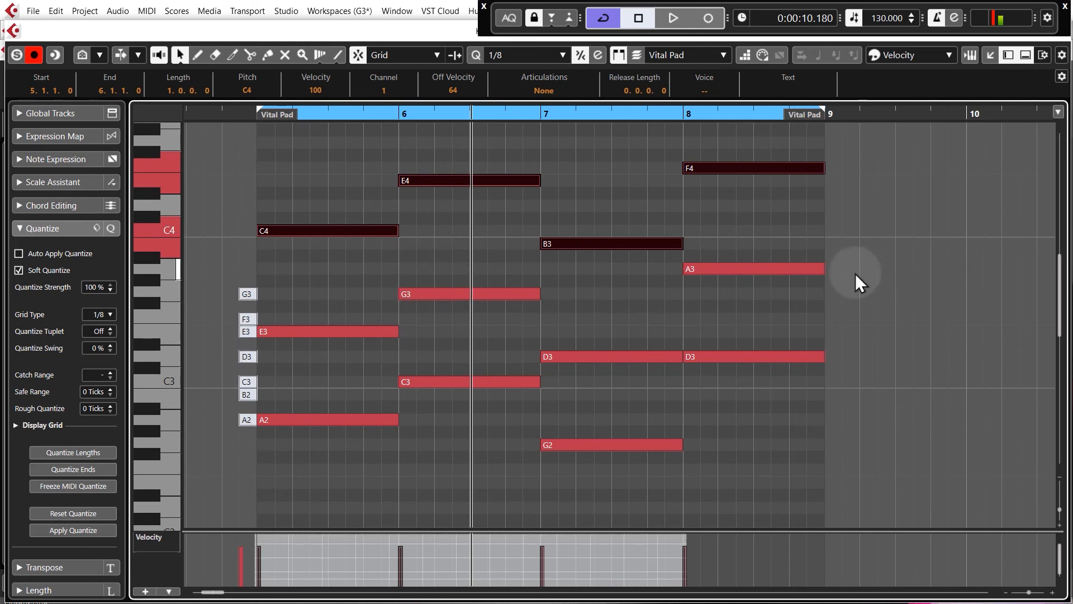
Step: Copy the lowest note of each chord in bars 5 to 8 one octave down as A1, C2, G1 and D2
{"action": "scroll", "coordinate": [635, 353], "scroll_direction": "down", "scroll_amount": 3}
{"action": "left_click", "coordinate": [408, 387]}
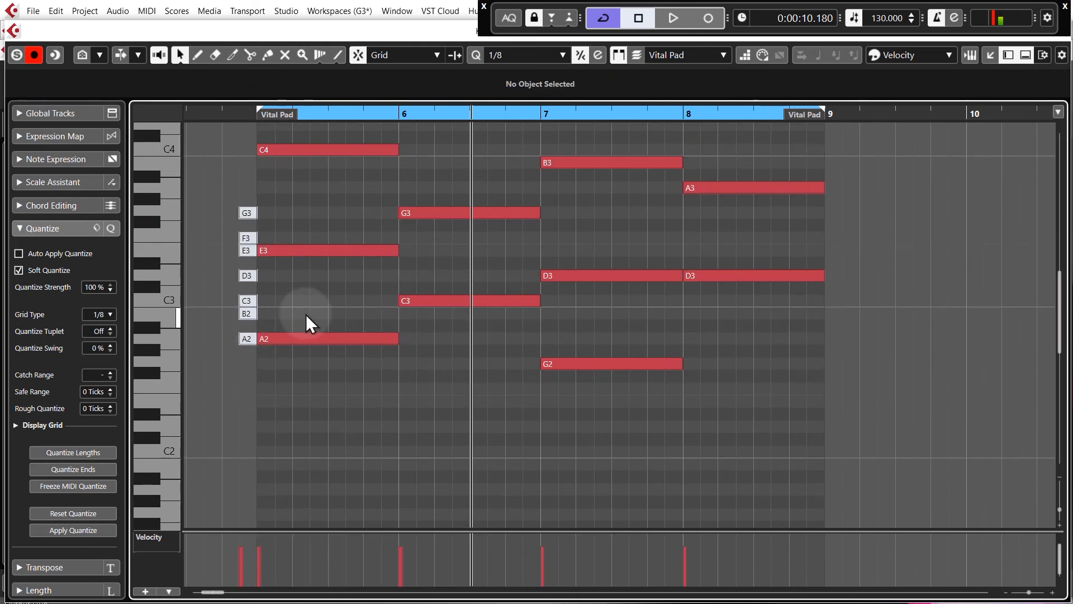
{"action": "left_click", "coordinate": [357, 338]}
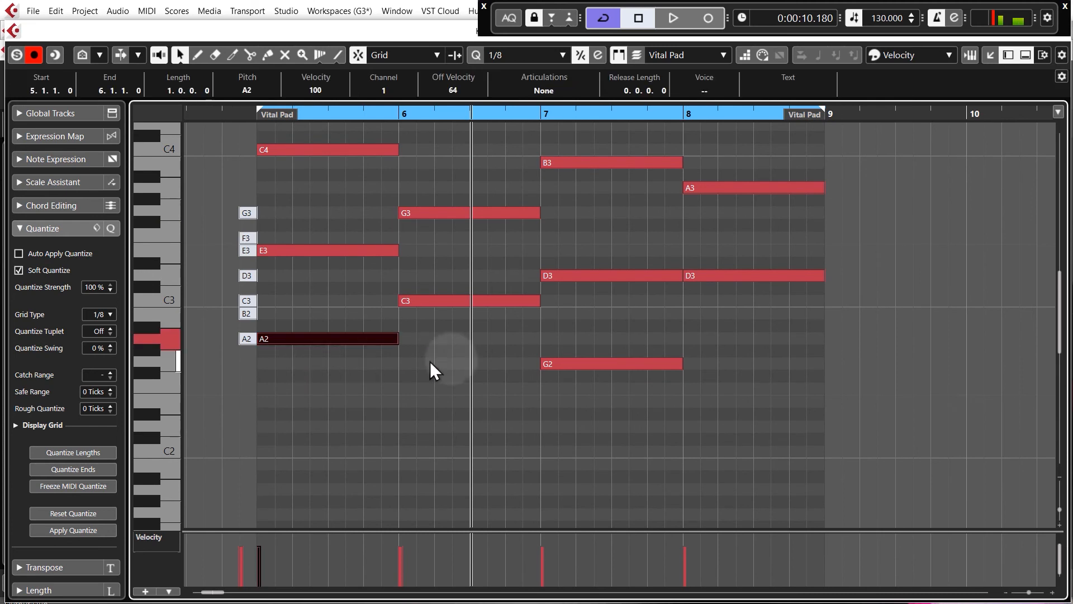
{"action": "left_click", "coordinate": [444, 301], "text": "shift"}
{"action": "left_click", "coordinate": [565, 363], "text": "shift"}
{"action": "left_click", "coordinate": [741, 276], "text": "shift"}
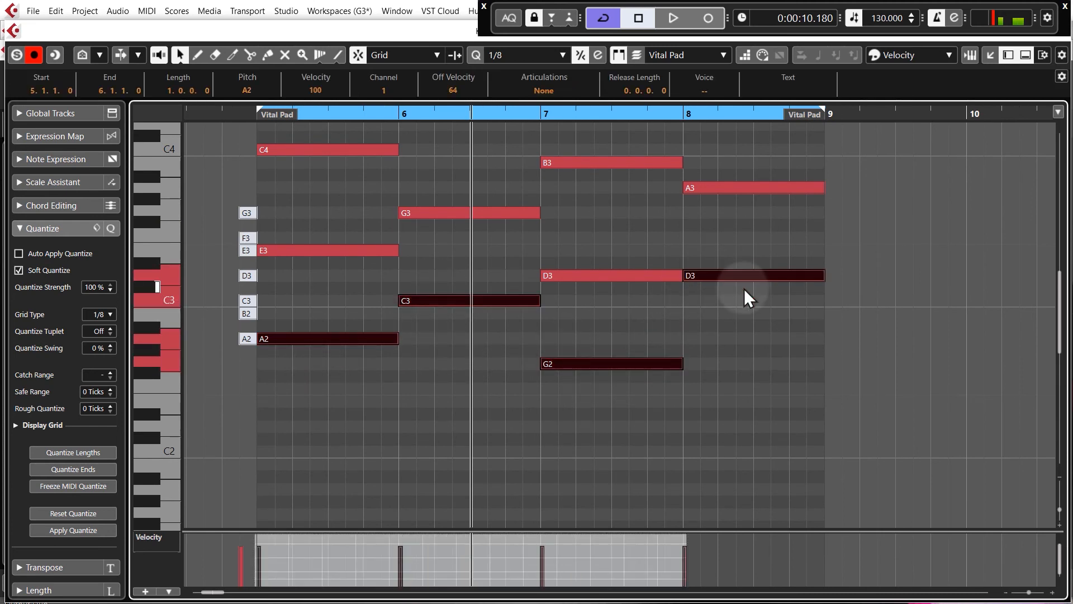
{"action": "scroll", "coordinate": [305, 271], "scroll_direction": "down", "scroll_amount": 3}
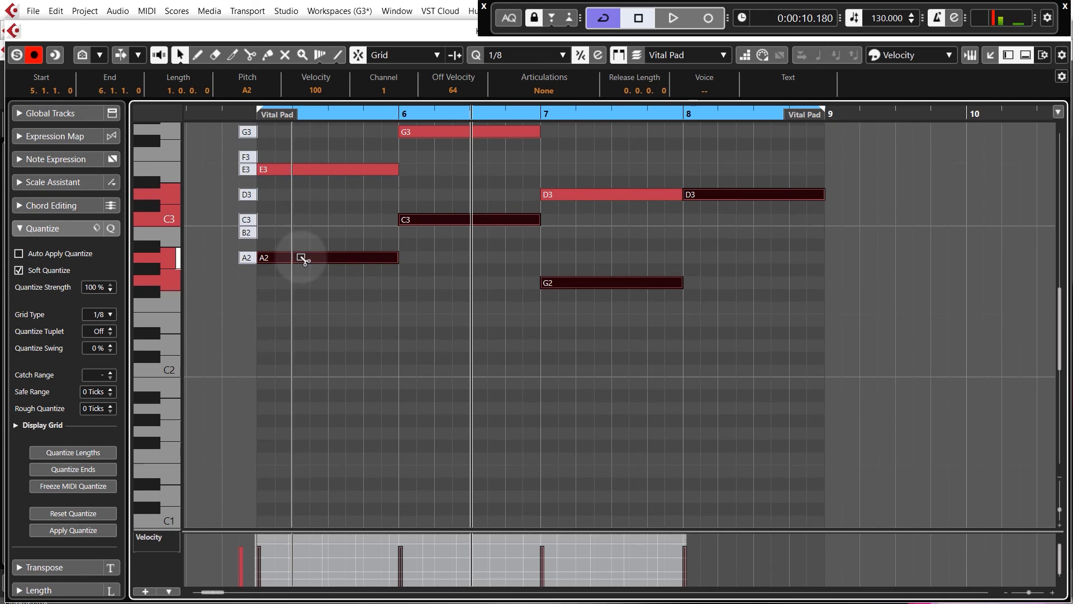
{"action": "left_click_drag", "start_coordinate": [302, 258], "coordinate": [312, 411], "text": "alt"}
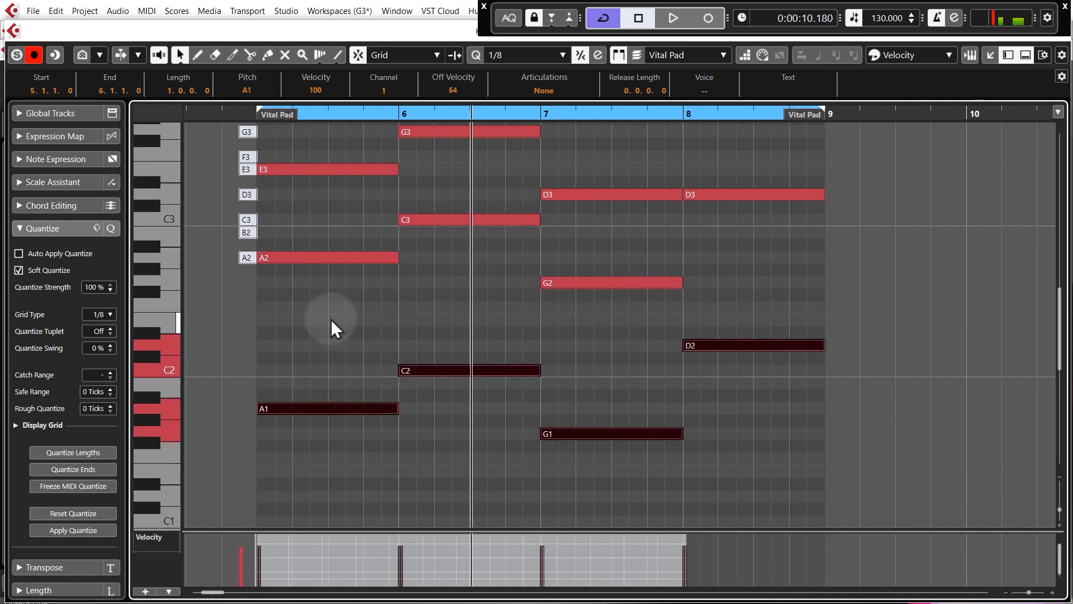
Step: Clear the note selection, play the progression with the added bass notes, and stop playback
{"action": "left_click", "coordinate": [269, 150]}
{"action": "key", "text": "space"}
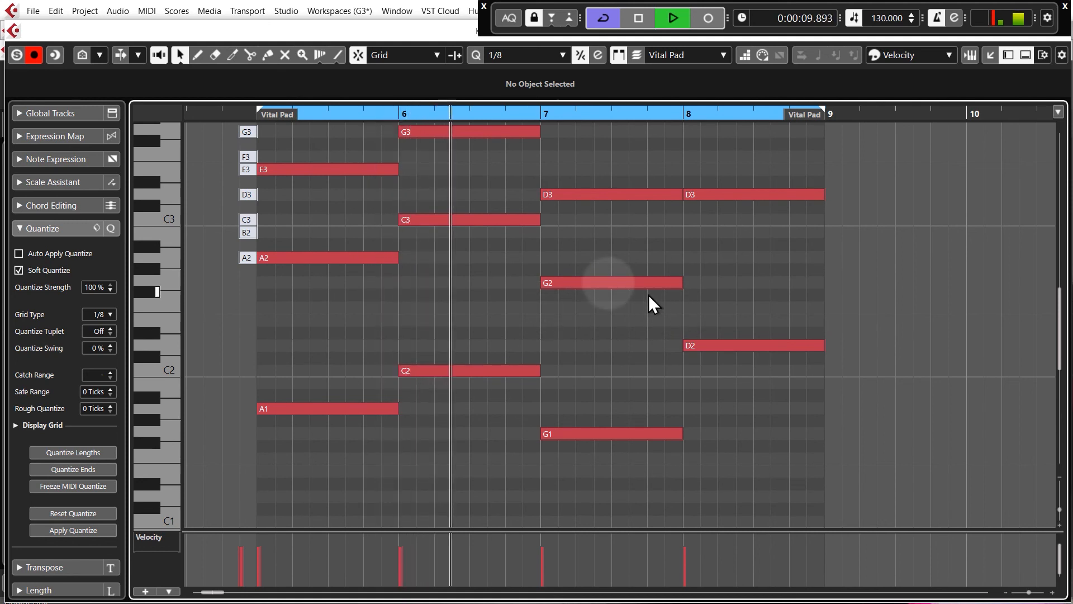
{"action": "key", "text": "space"}
{"action": "scroll", "coordinate": [505, 345], "scroll_direction": "up", "scroll_amount": 3}
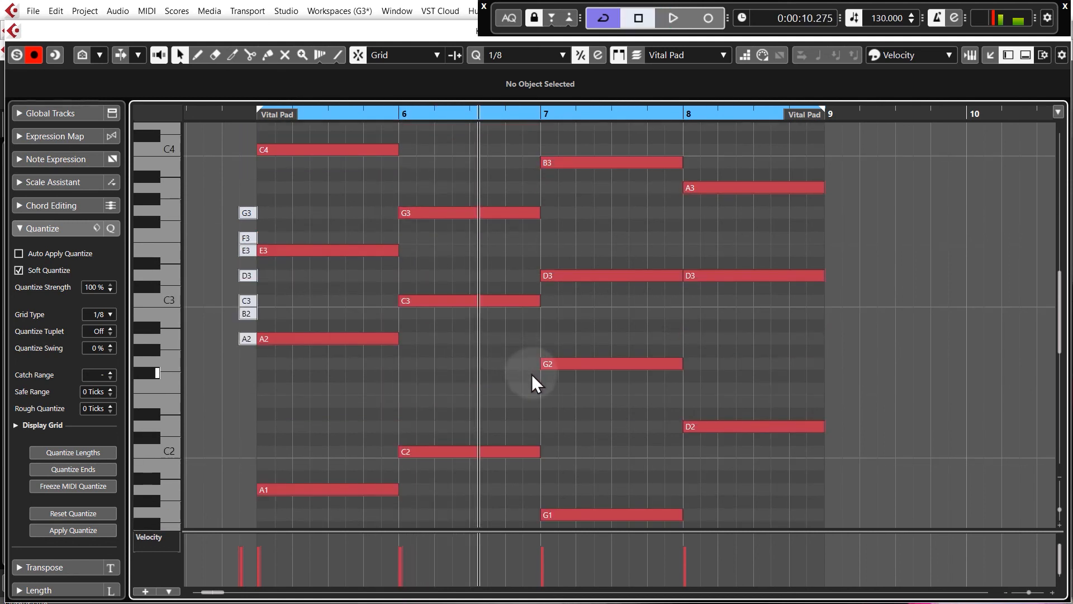
{"action": "scroll", "coordinate": [532, 374], "scroll_direction": "up", "scroll_amount": 3}
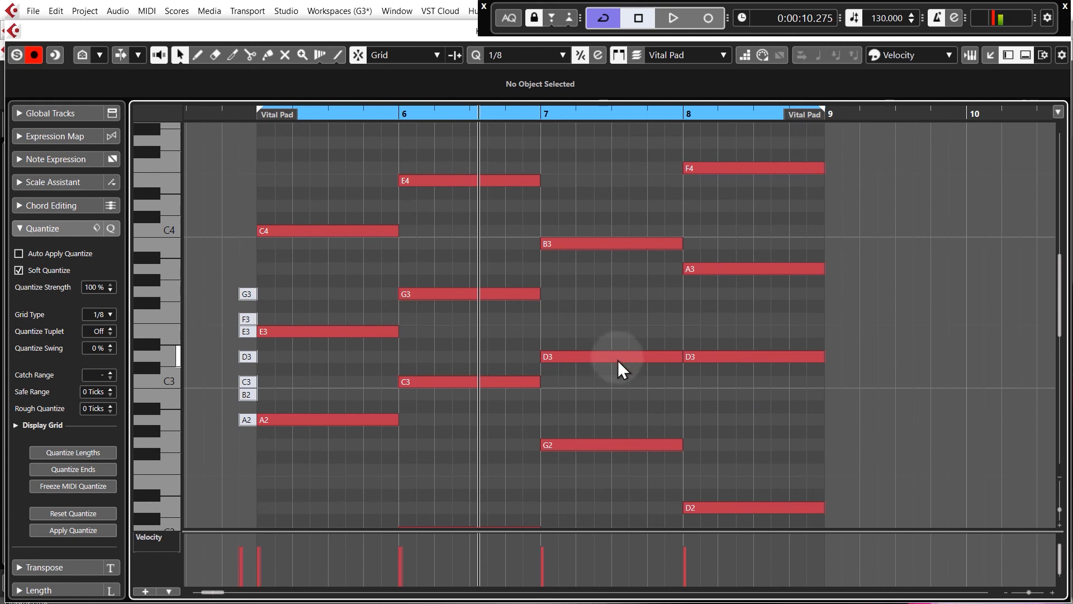
{"action": "scroll", "coordinate": [559, 370], "scroll_direction": "down", "scroll_amount": 6}
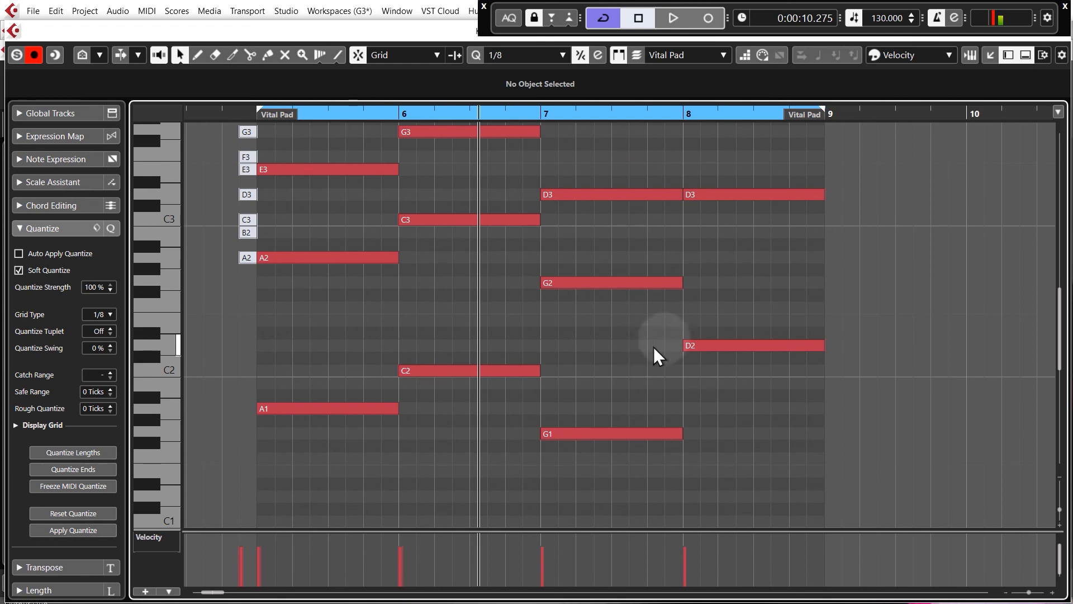
{"action": "scroll", "coordinate": [581, 335], "scroll_direction": "up", "scroll_amount": 3}
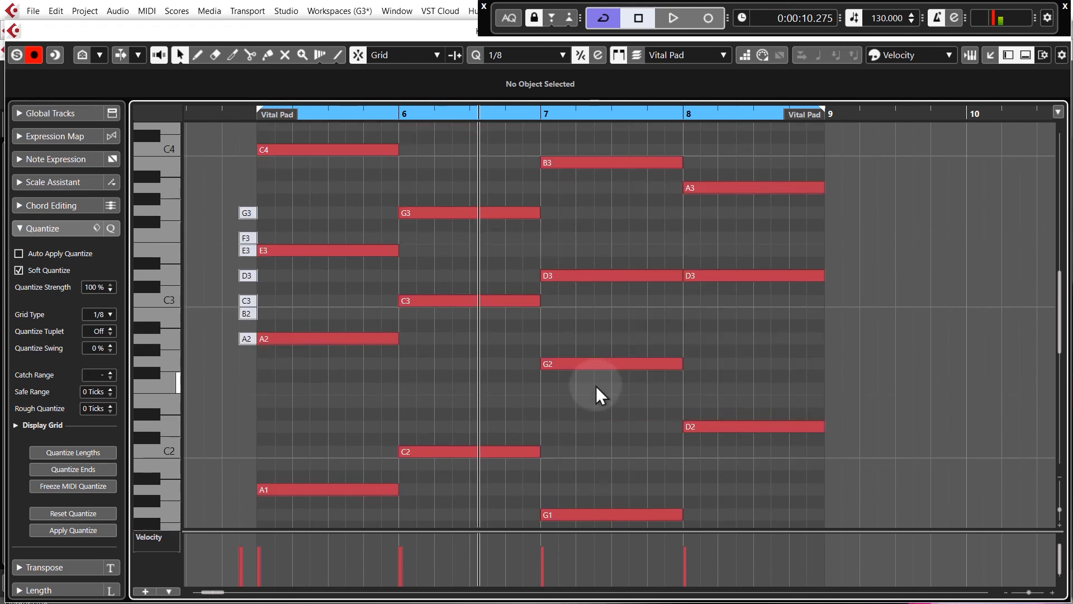
{"action": "scroll", "coordinate": [521, 375], "scroll_direction": "up", "scroll_amount": 6}
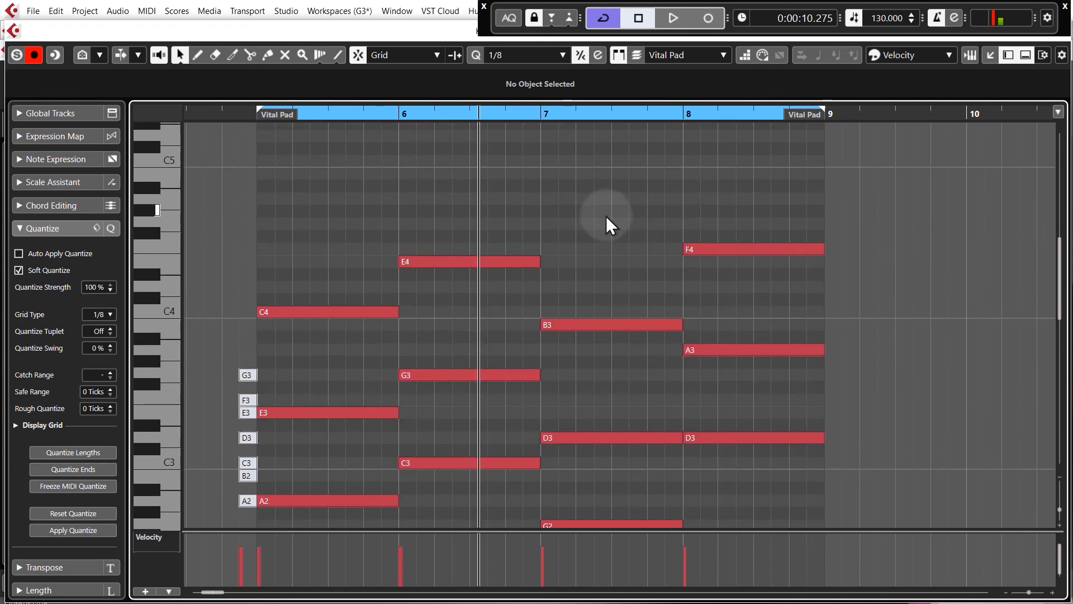